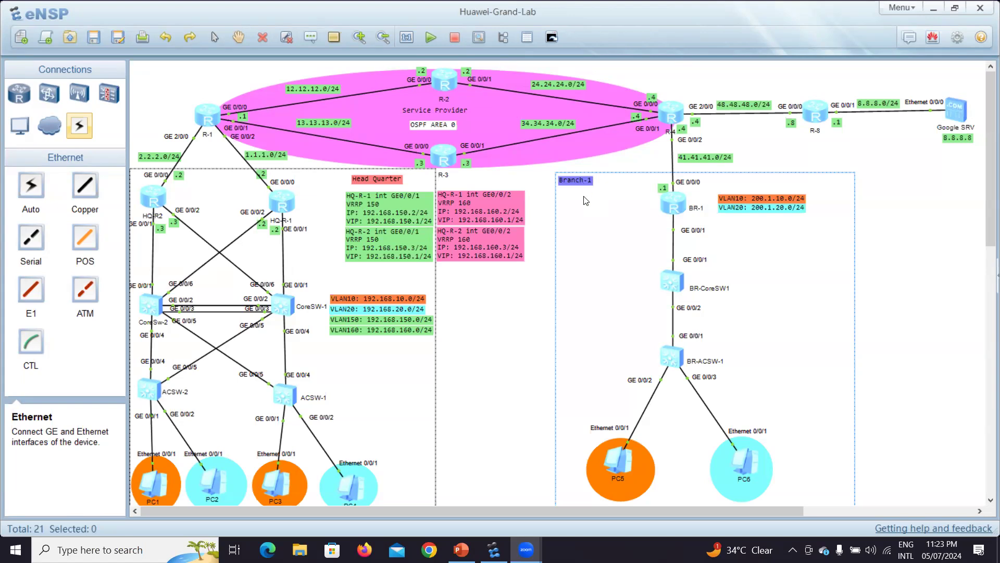
# Step: Open BR-1's console, move it aside, and run 'display ip interface brief'
pyautogui.doubleClick(684, 213)
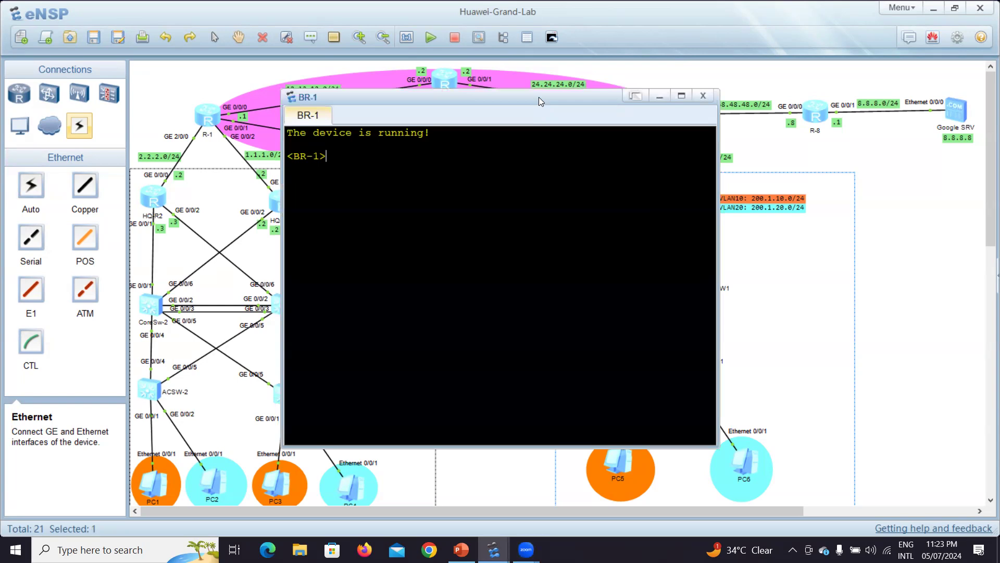
pyautogui.moveTo(539, 97); pyautogui.dragTo(353, 127)
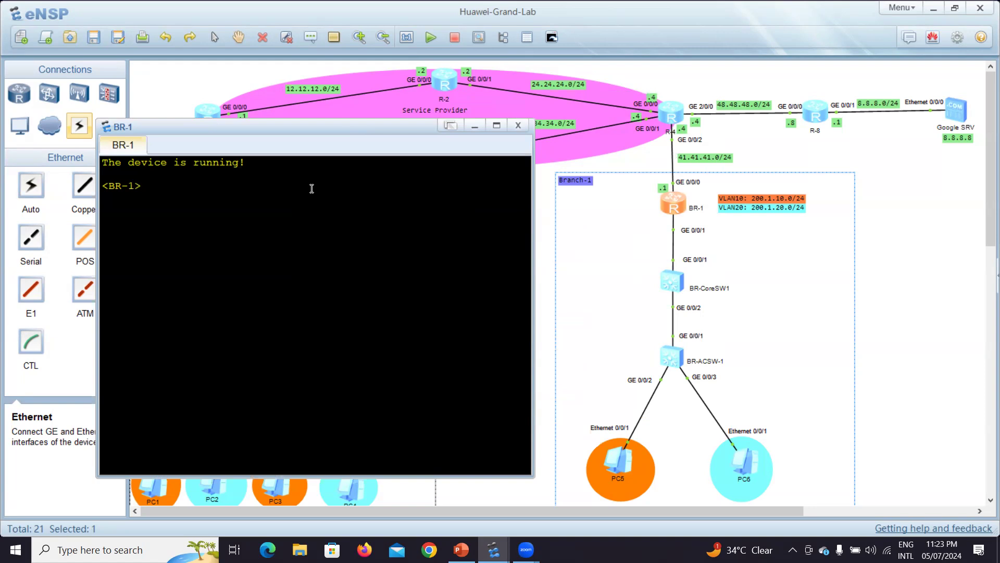
pyautogui.write('dis ip int be')
pyautogui.press('BackSpace')
pyautogui.write('r')
pyautogui.press('Return')
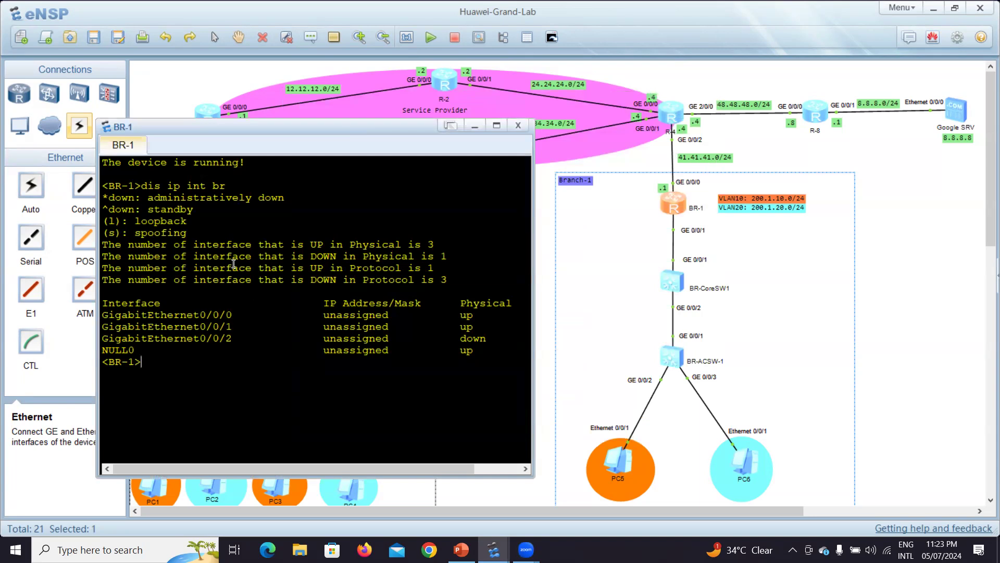
# Step: Enter system view on BR-1
pyautogui.write('sy')
pyautogui.press('Tab')
pyautogui.press('Return')
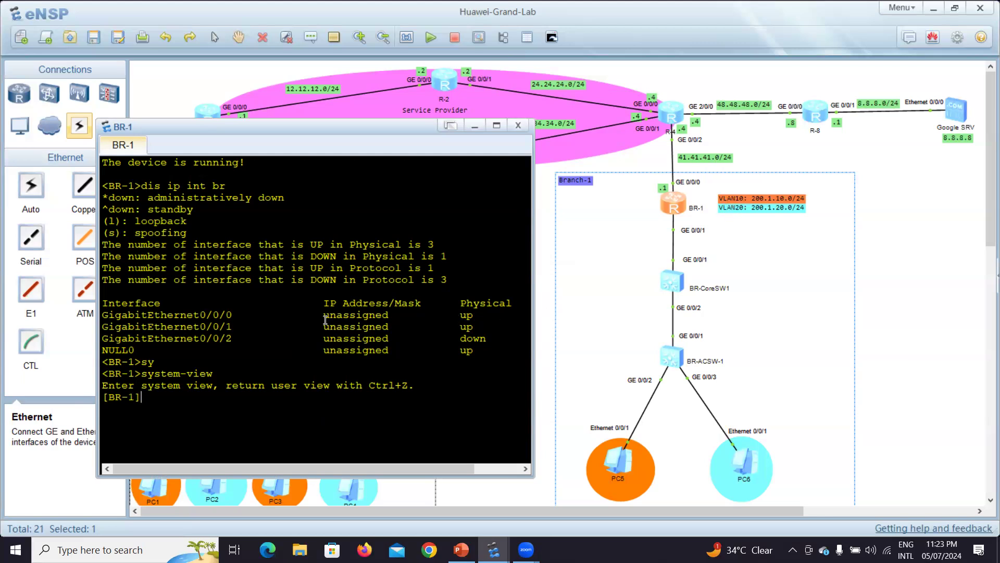
# Step: Create sub-interface GE0/0/1.10 and set dot1q termination VID 10
pyautogui.write('int')
pyautogui.press('Tab')
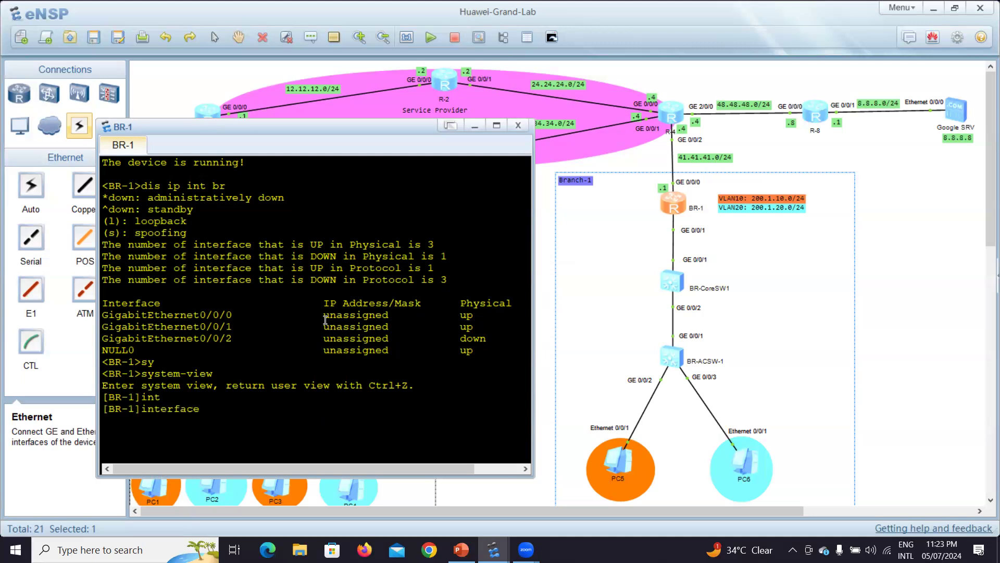
pyautogui.write('g0/0/1.10')
pyautogui.press('Return')
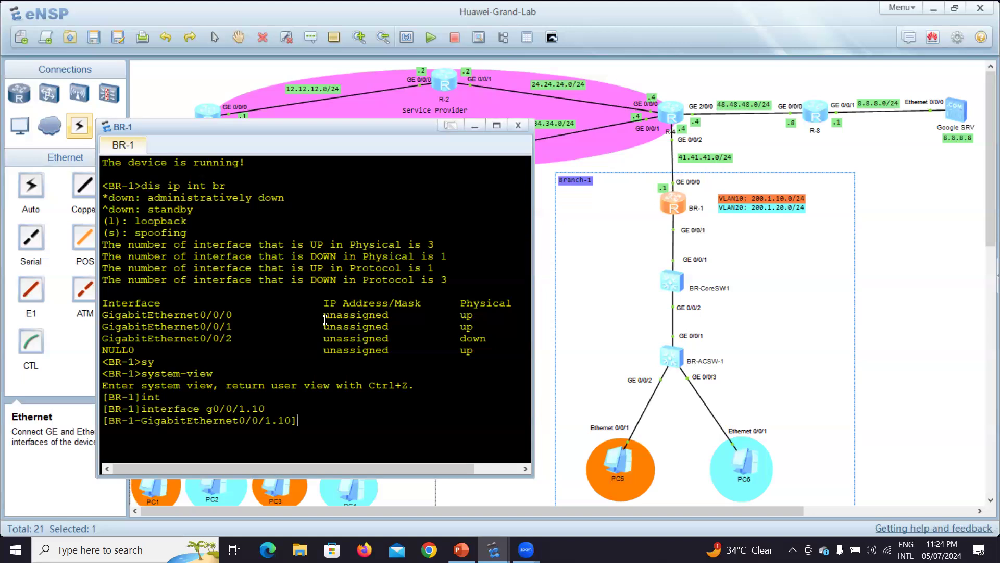
pyautogui.write('do')
pyautogui.press('Tab')
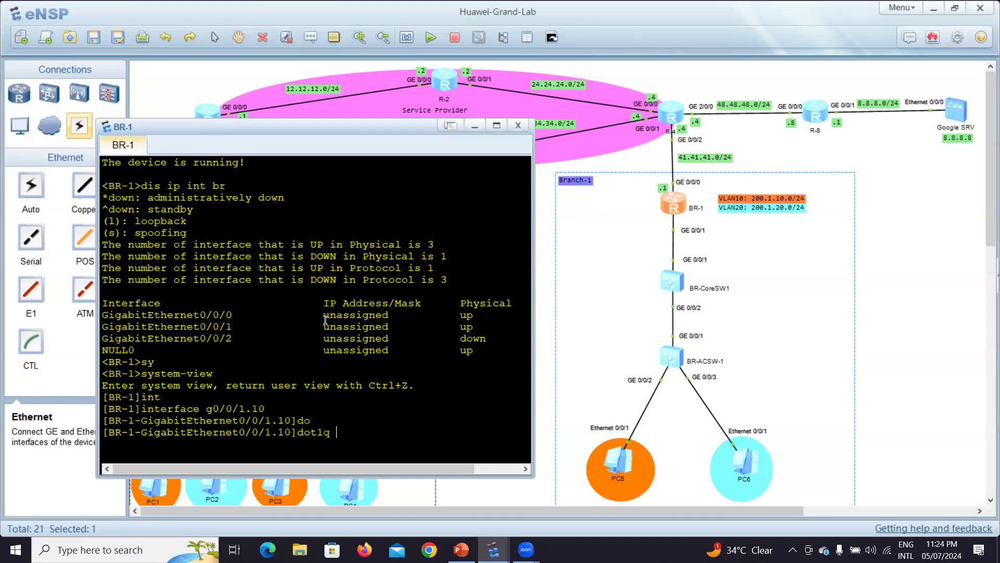
pyautogui.write('te')
pyautogui.press('Tab')
pyautogui.write('vi')
pyautogui.press('Tab')
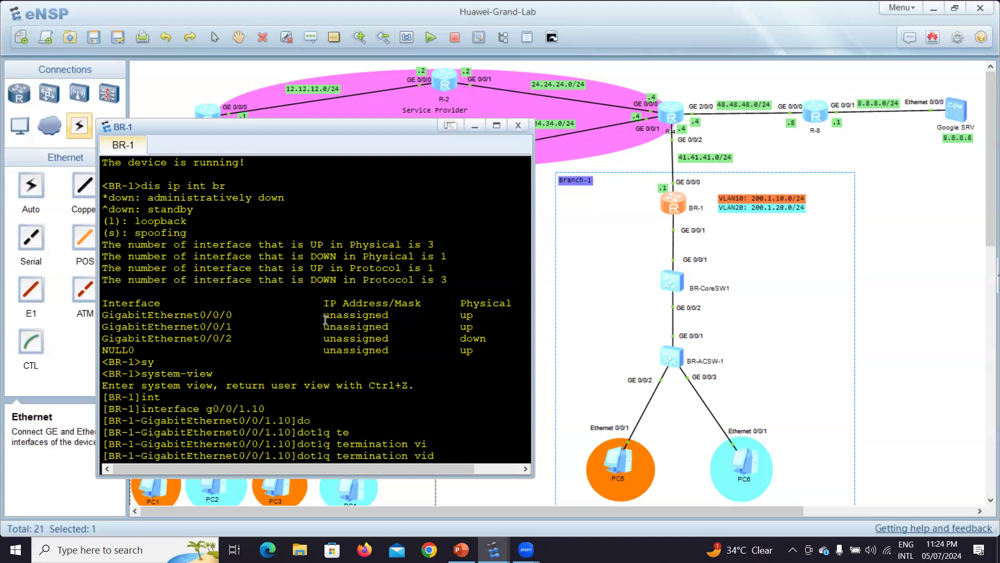
pyautogui.write('10')
pyautogui.press('Return')
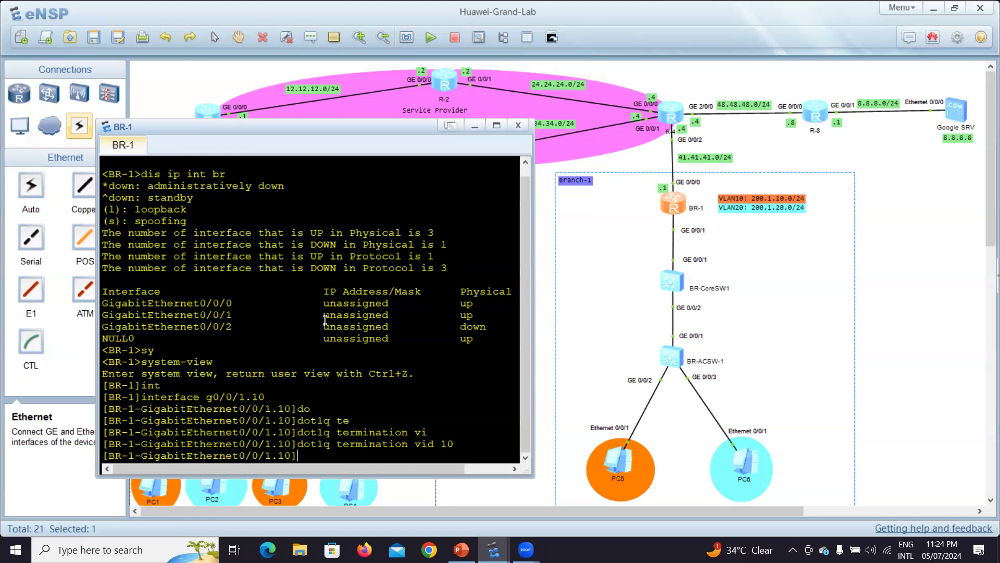
# Step: Assign IP address 200.1.10.1/24 to GE0/0/1.10
pyautogui.write('ip add')
pyautogui.press('Tab')
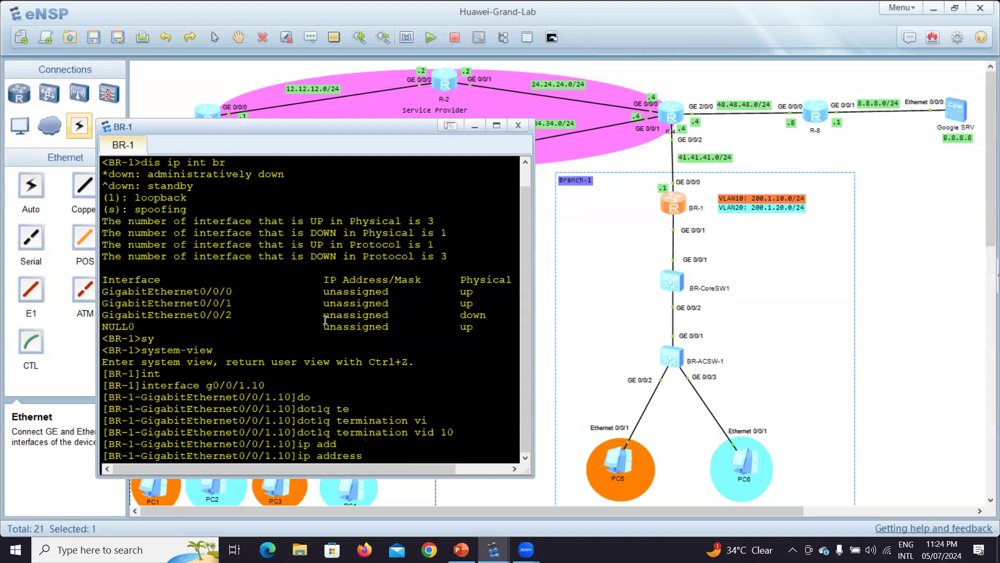
pyautogui.write('200.1.10.1 24')
pyautogui.press('Return')
pyautogui.press('Return')
pyautogui.press('Return')
pyautogui.press('Return')
pyautogui.press('Return')
pyautogui.press('Return')
pyautogui.press('Return')
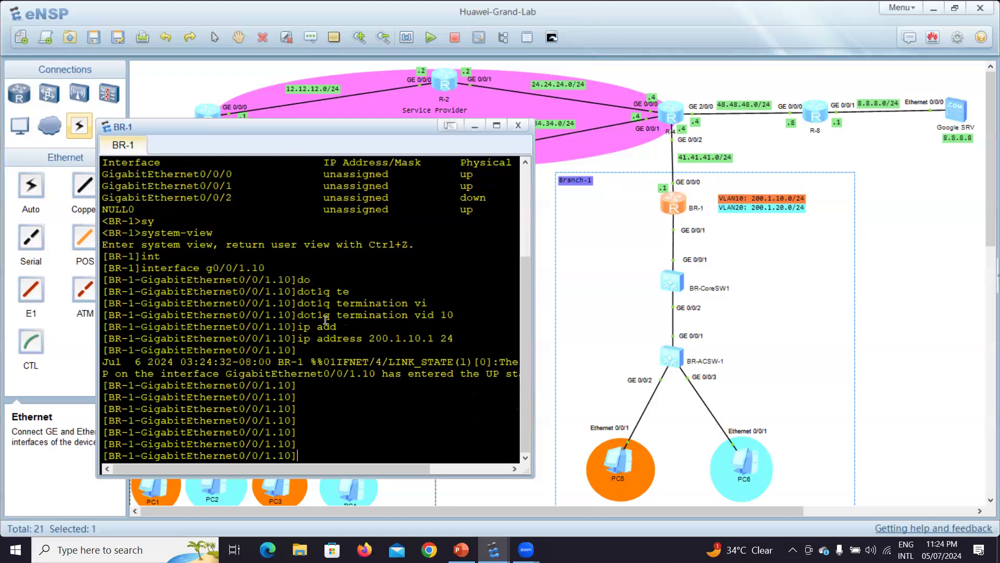
# Step: Enable ARP broadcast on GE0/0/1.10 and type 'int g0/0/1.20' for the next sub-interface
pyautogui.write('ar')
pyautogui.press('Tab')
pyautogui.press('Tab')
pyautogui.press('BackSpace')
pyautogui.press('BackSpace')
pyautogui.press('BackSpace')
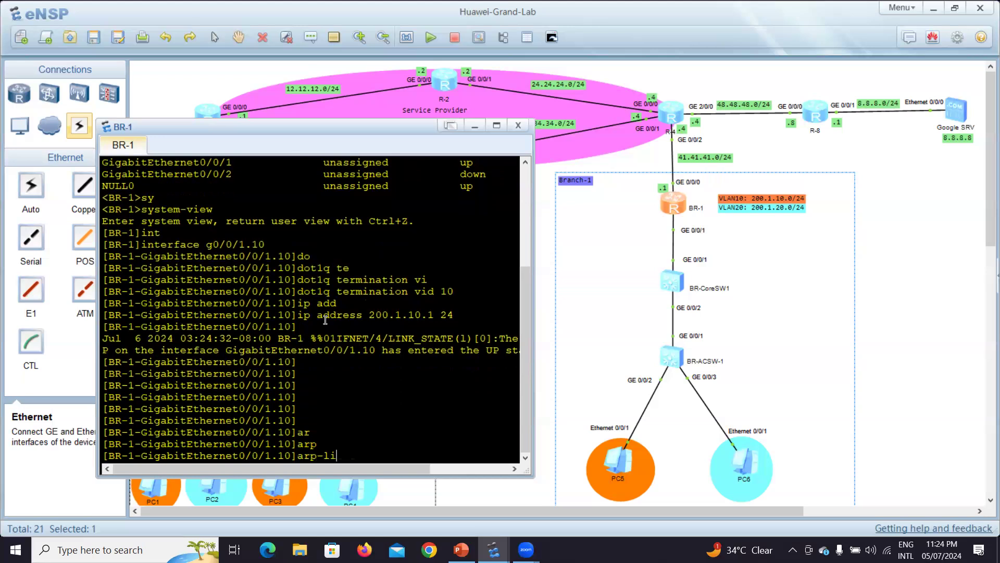
pyautogui.press('BackSpace')
pyautogui.press('BackSpace')
pyautogui.press('BackSpace')
pyautogui.write('?')
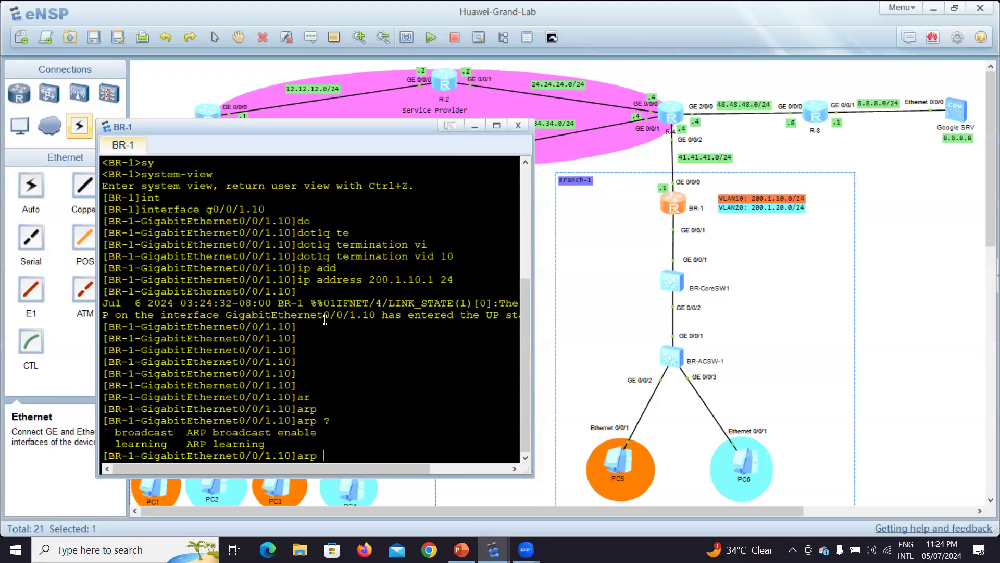
pyautogui.write('br')
pyautogui.press('Tab')
pyautogui.write('en')
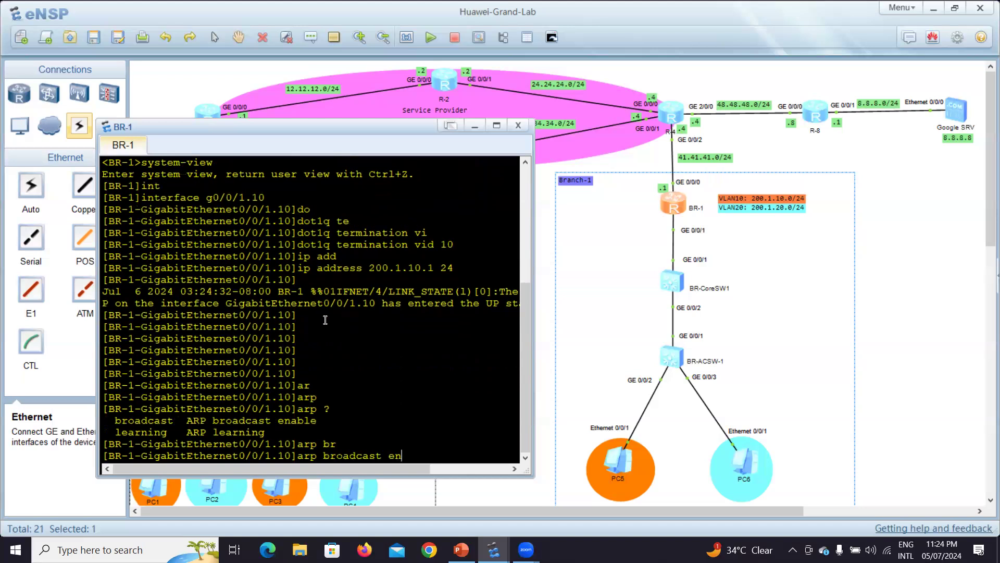
pyautogui.press('Tab')
pyautogui.press('Return')
pyautogui.press('Return')
pyautogui.press('Return')
pyautogui.press('Return')
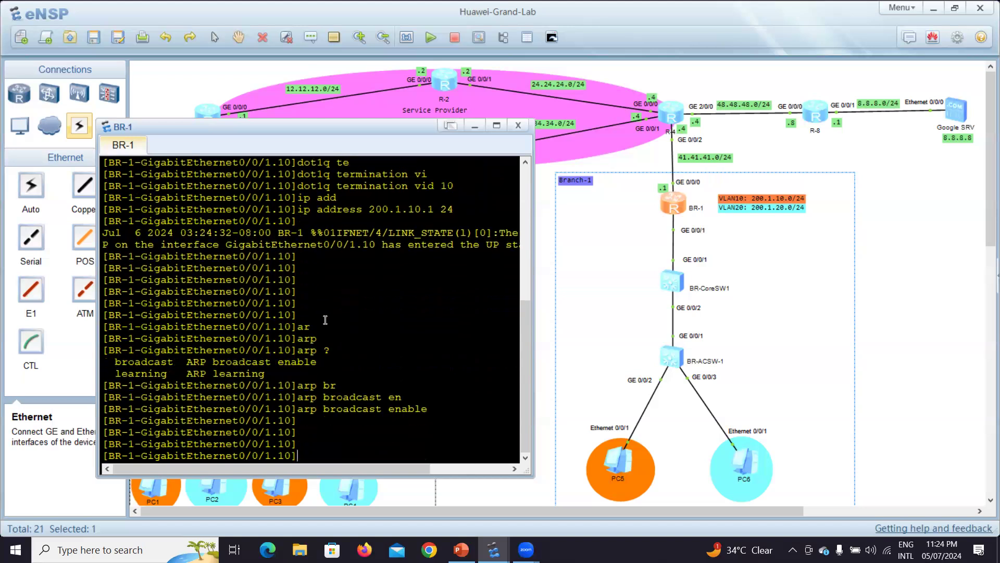
pyautogui.press('Return')
pyautogui.press('Return')
pyautogui.press('Return')
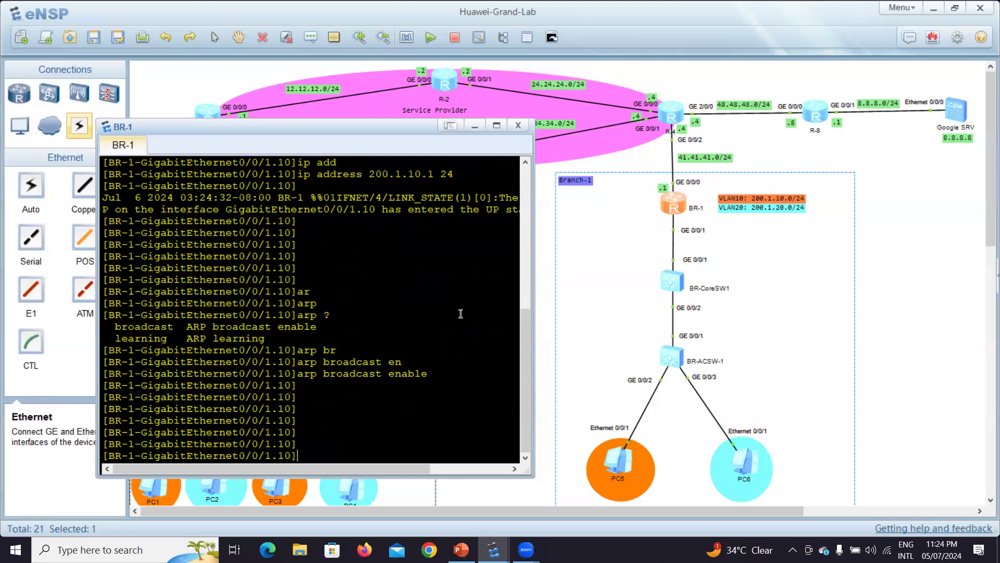
pyautogui.write('int g0/0/1.20')
# Step: Enter sub-interface GE0/0/1.20 and set dot1q termination VID 20
pyautogui.press('Return')
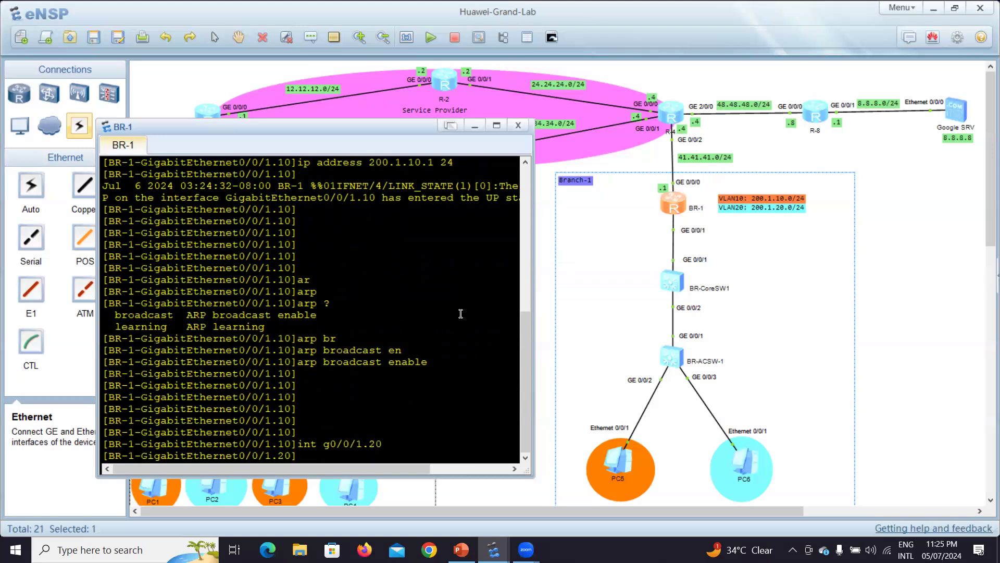
pyautogui.press('Return')
pyautogui.press('Return')
pyautogui.write('do')
pyautogui.press('Tab')
pyautogui.write('te')
pyautogui.press('Tab')
pyautogui.write('v')
pyautogui.press('Tab')
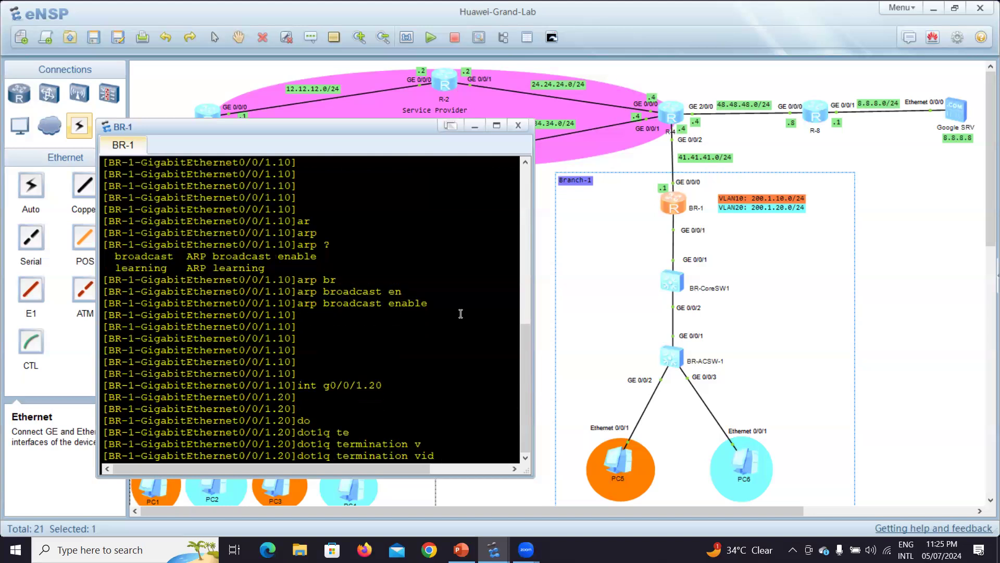
pyautogui.write('20')
pyautogui.press('Return')
# Step: Give GE0/0/1.20 address 200.1.20.1/24 and enable ARP broadcast
pyautogui.write('ip add')
pyautogui.press('Tab')
pyautogui.write('200.1.20.1 24')
pyautogui.press('Return')
pyautogui.press('Return')
pyautogui.press('Return')
pyautogui.press('Return')
pyautogui.write('ar b')
pyautogui.press('Tab')
pyautogui.press('BackSpace')
pyautogui.press('BackSpace')
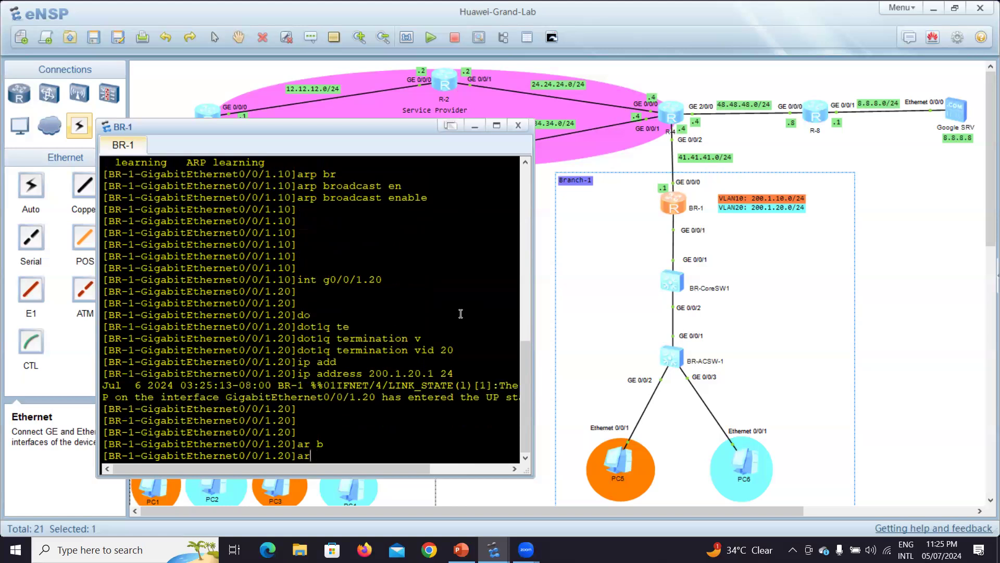
pyautogui.write('p')
pyautogui.press('Tab')
pyautogui.write('b')
pyautogui.press('Tab')
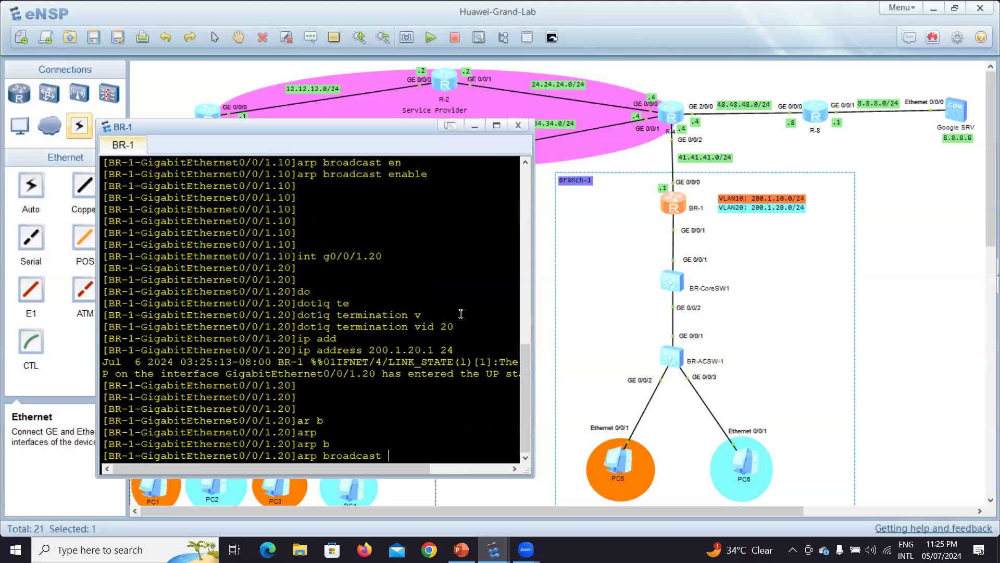
pyautogui.write('en')
pyautogui.press('Tab')
pyautogui.press('Return')
pyautogui.press('Return')
pyautogui.press('Return')
pyautogui.press('Return')
pyautogui.press('Return')
pyautogui.press('Return')
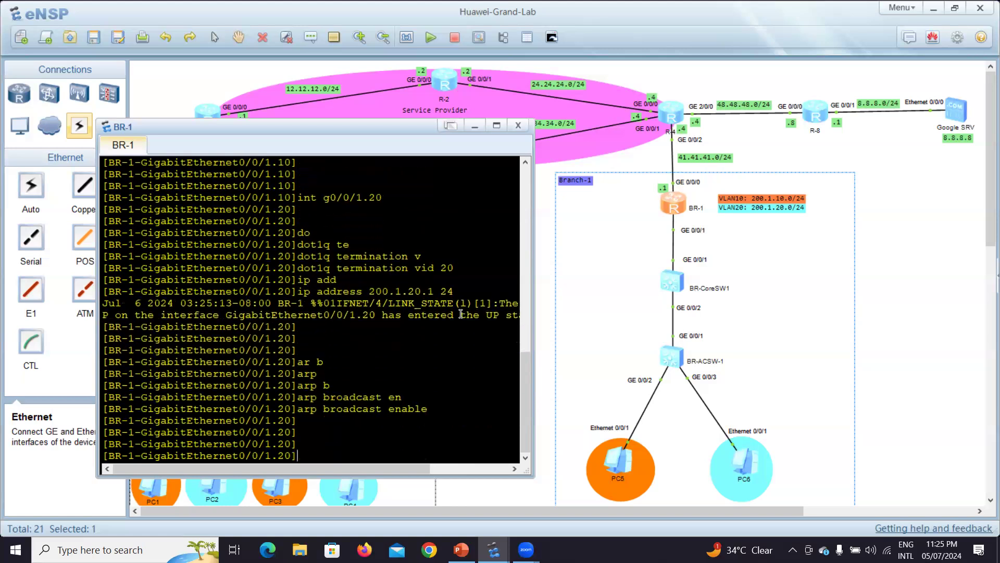
# Step: Quit the sub-interface back to system view
pyautogui.write('qui')
pyautogui.press('Tab')
pyautogui.press('Return')
pyautogui.press('Return')
pyautogui.press('Return')
pyautogui.press('Return')
pyautogui.press('Return')
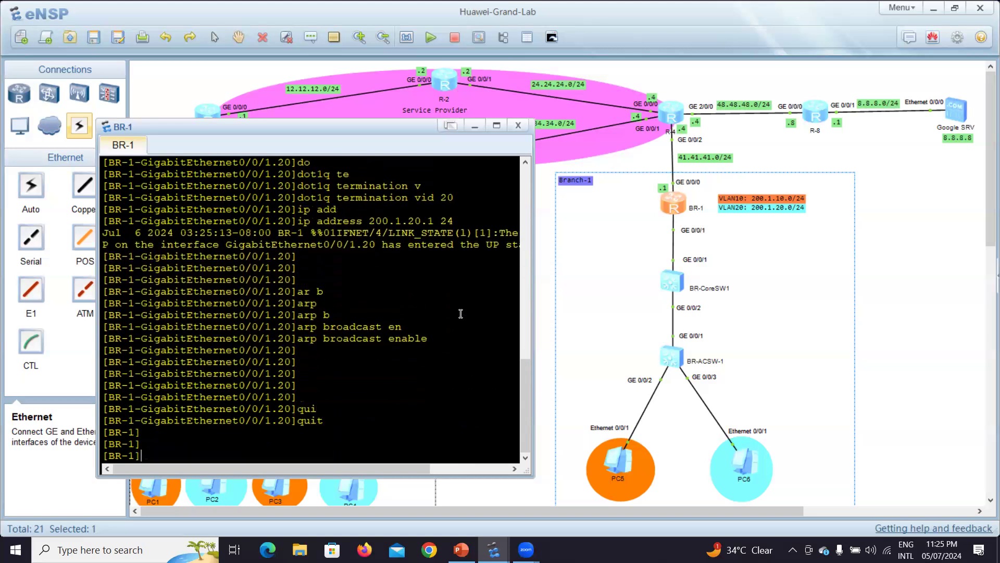
pyautogui.press('Return')
pyautogui.press('Return')
pyautogui.press('Return')
pyautogui.press('Return')
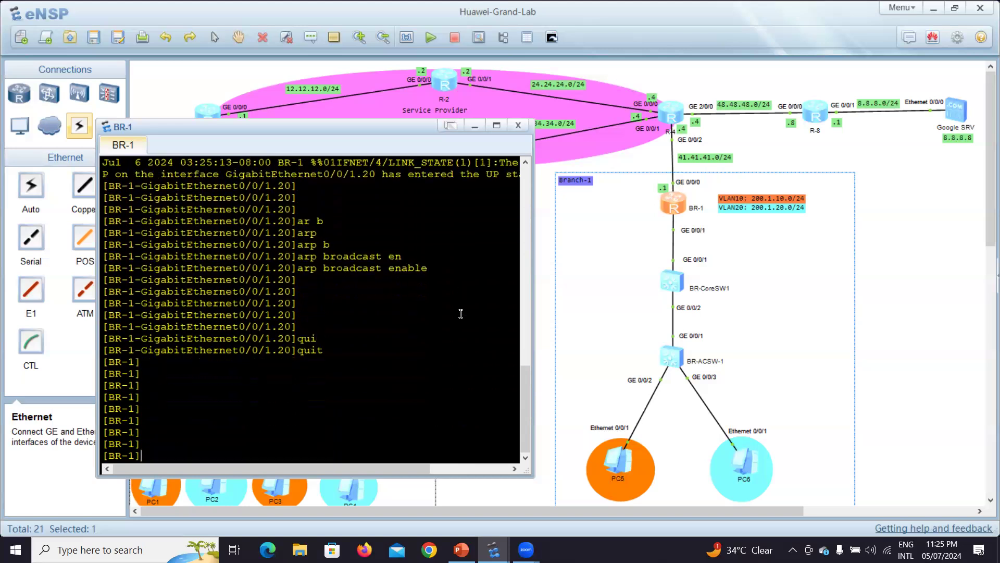
# Step: Return to user view and save BR-1's configuration, confirming with 'y'
pyautogui.hotkey('ctrl', 'z')
pyautogui.write('save')
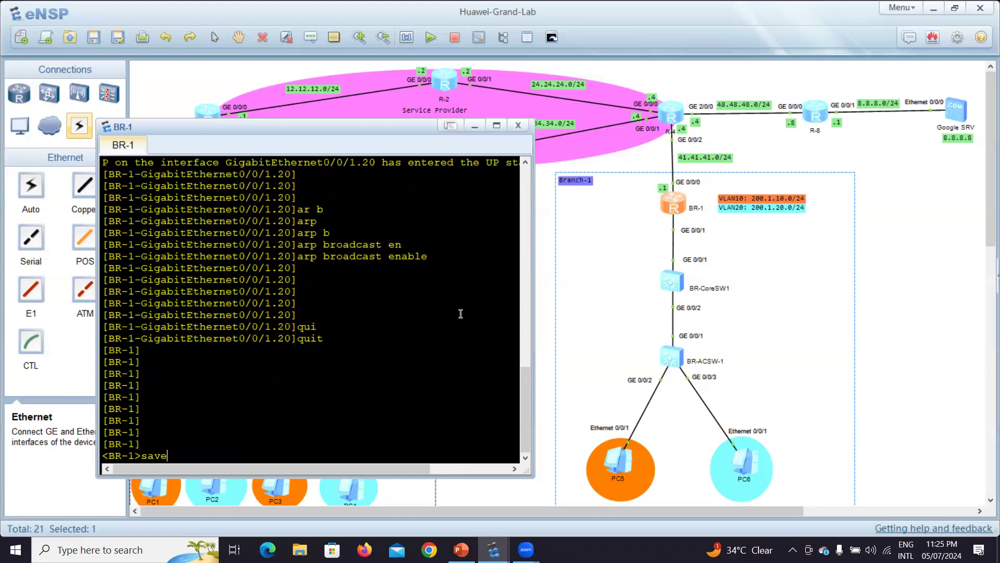
pyautogui.press('Return')
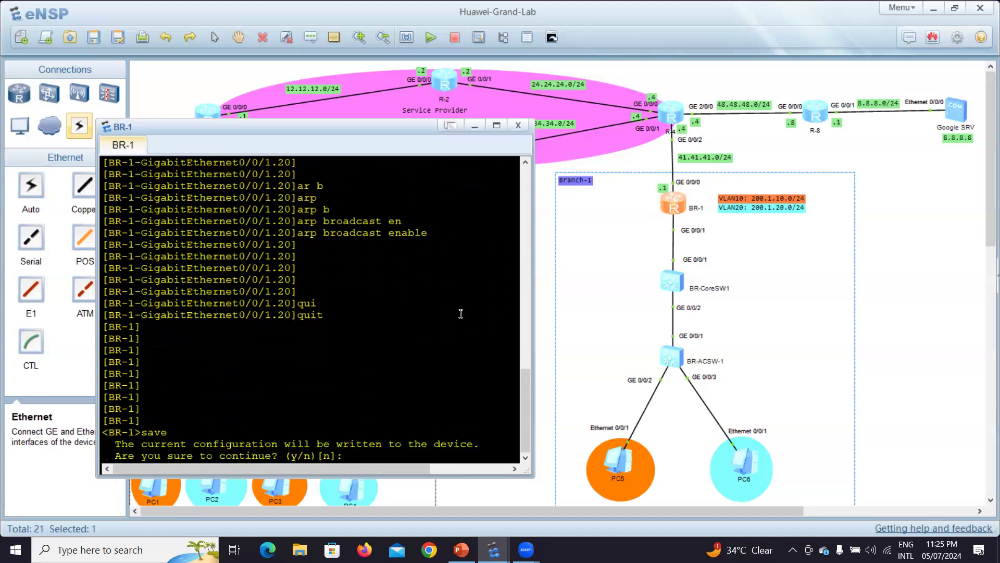
pyautogui.write('y')
pyautogui.press('Return')
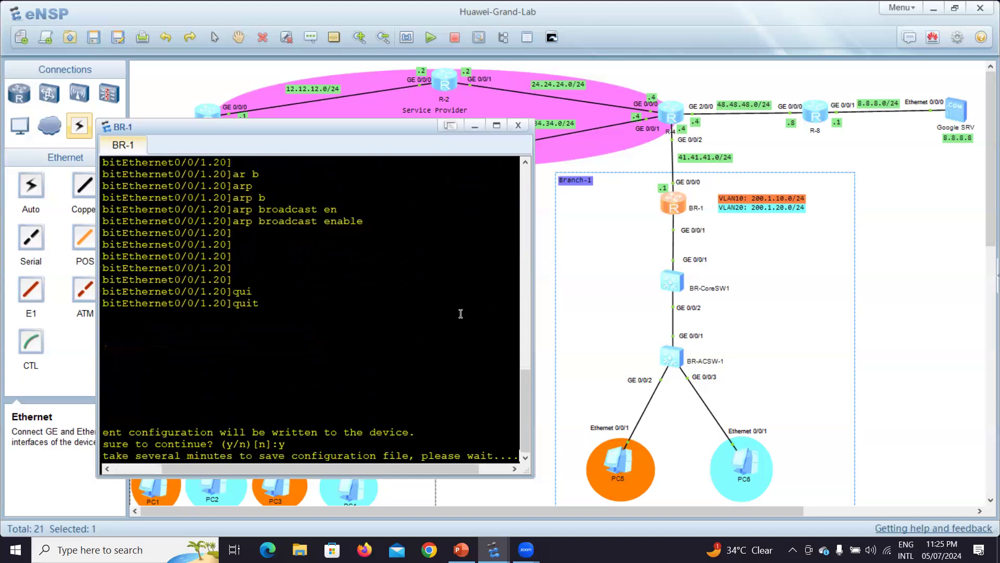
pyautogui.press('Return')
pyautogui.press('Return')
pyautogui.press('Return')
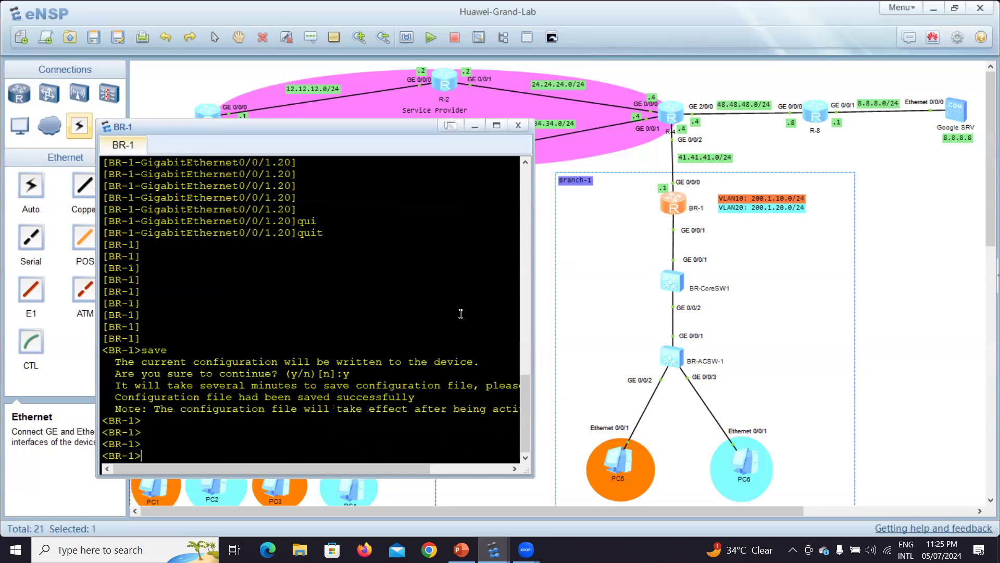
pyautogui.press('Return')
pyautogui.press('Return')
pyautogui.press('Return')
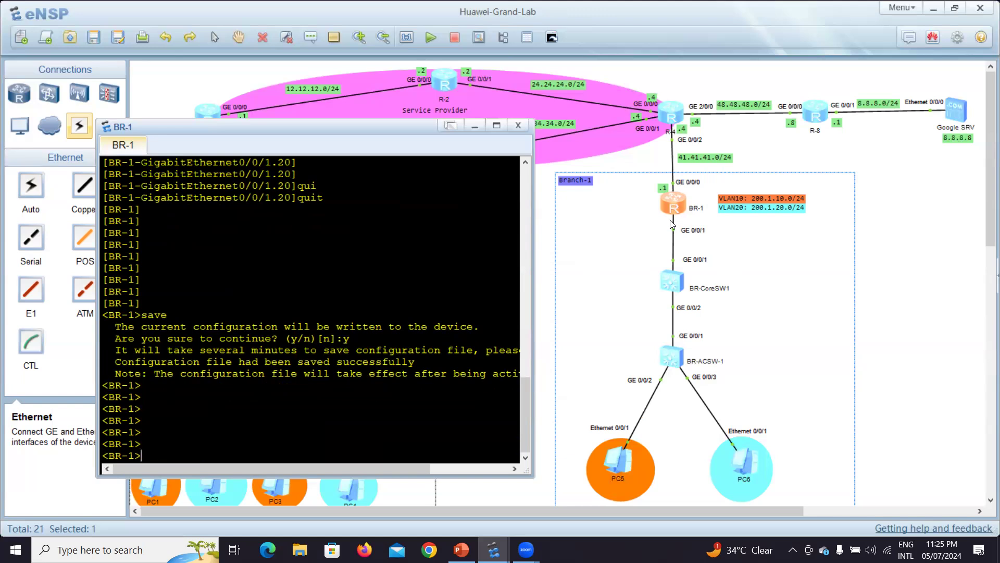
# Step: Close the BR-1 console, open BR-CoreSW1's console and enter system view
pyautogui.click(676, 288)
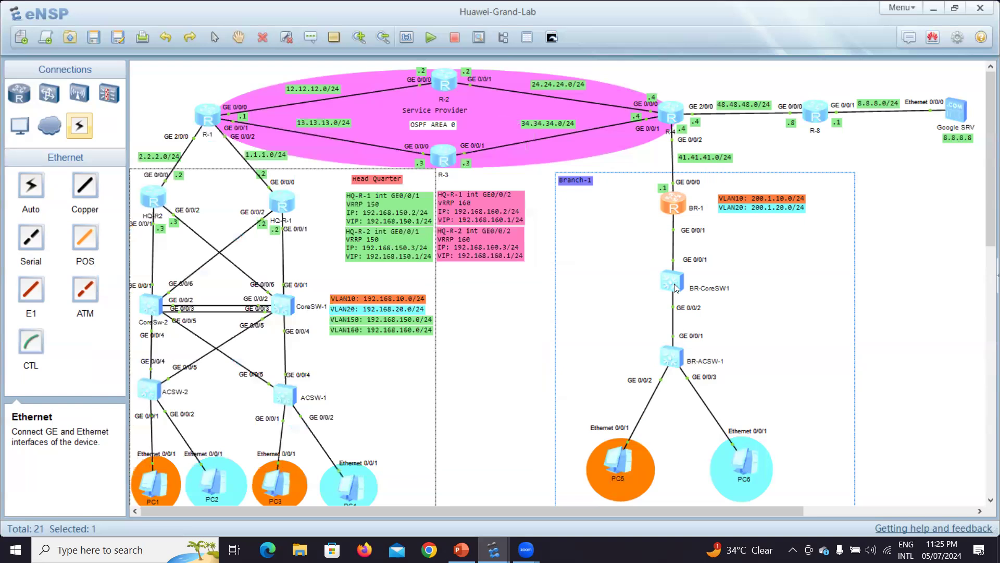
pyautogui.doubleClick(676, 288)
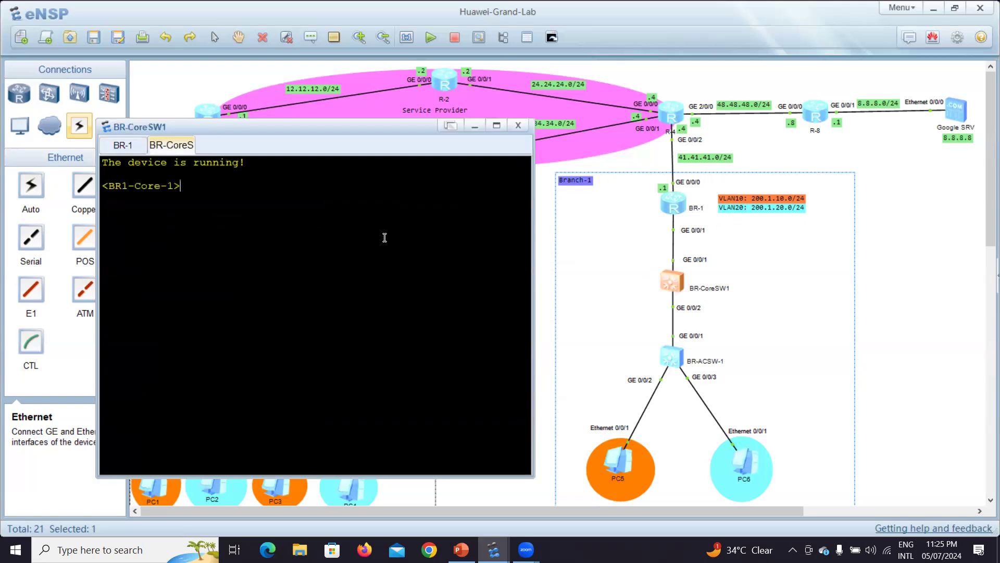
pyautogui.write('sys')
pyautogui.press('Tab')
pyautogui.press('Return')
# Step: Create VLANs 10 and 20 with 'vlan batch 10 20'
pyautogui.write('vl')
pyautogui.press('Tab')
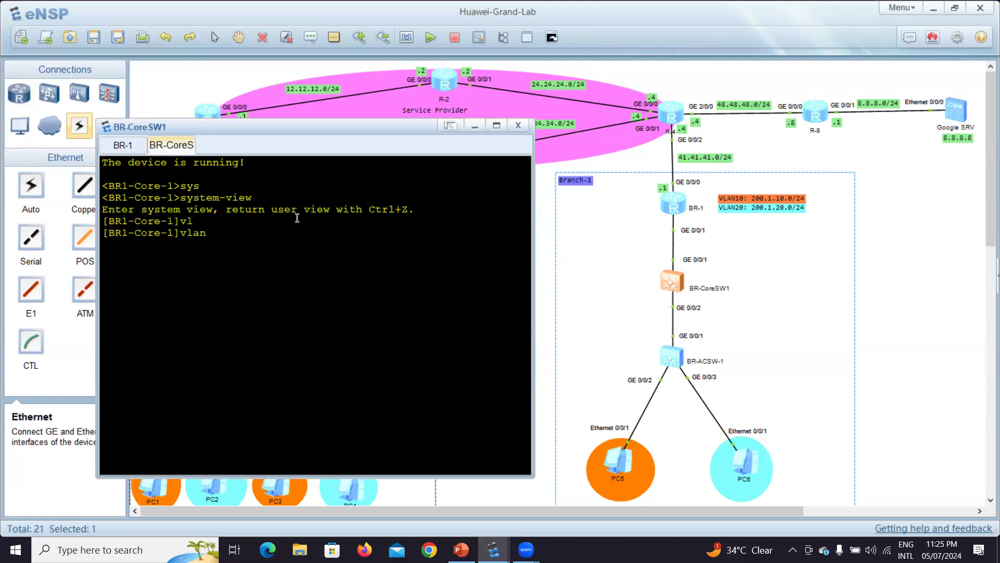
pyautogui.write('b')
pyautogui.press('Tab')
pyautogui.write('10 20')
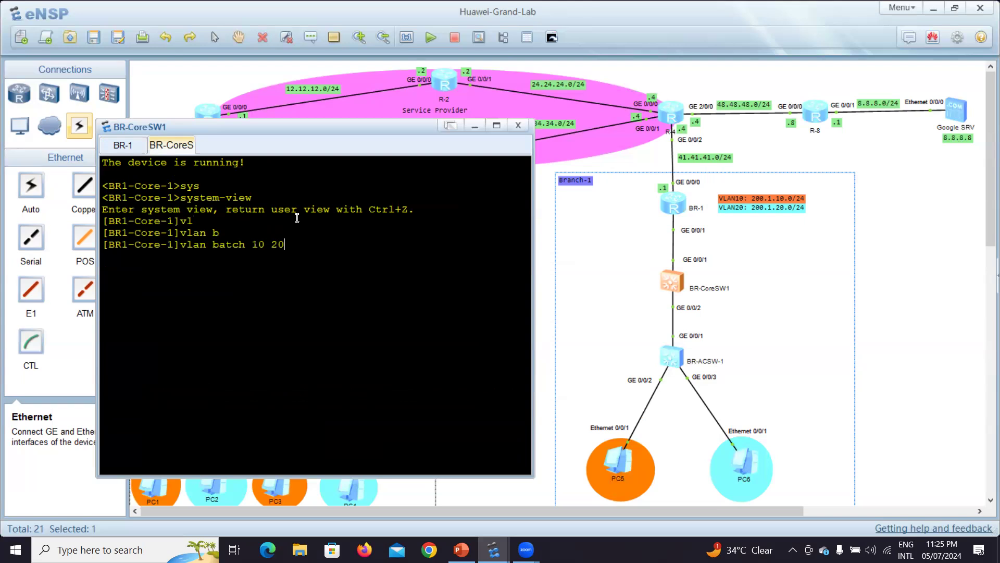
pyautogui.press('Return')
pyautogui.press('Return')
pyautogui.press('Return')
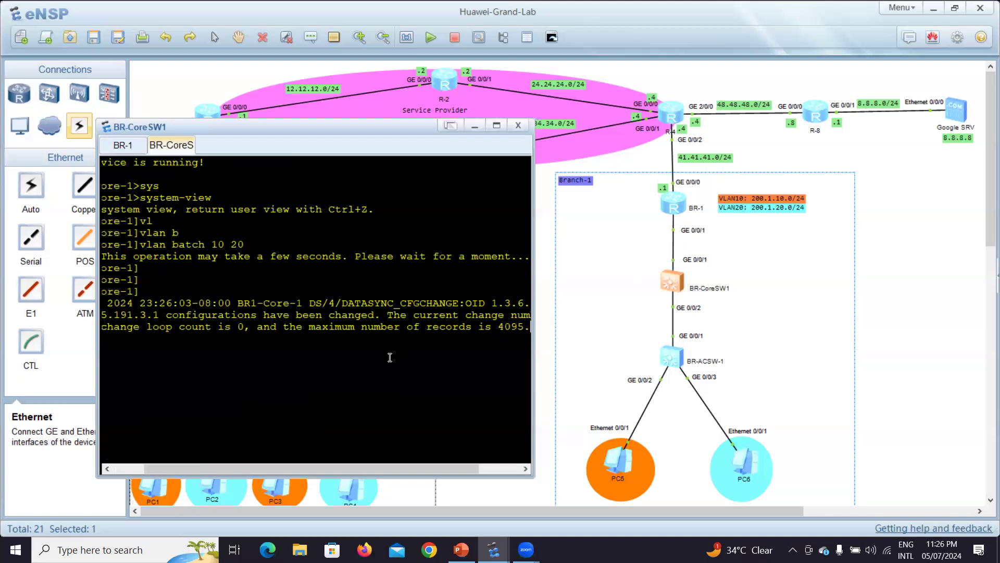
# Step: Set GigabitEthernet0/0/1 to port link-type trunk
pyautogui.press('Return')
pyautogui.press('Return')
pyautogui.press('Return')
pyautogui.write('int')
pyautogui.press('Tab')
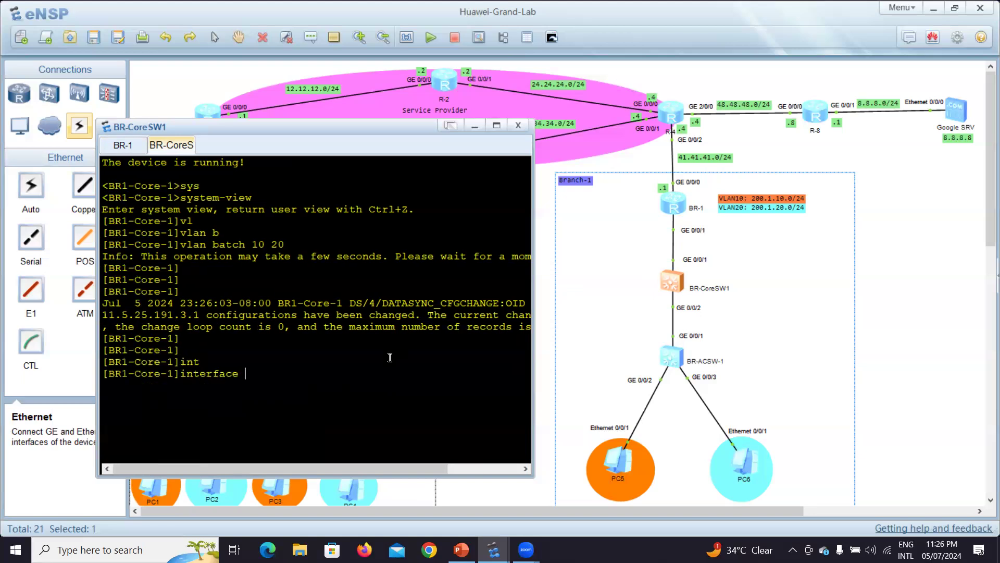
pyautogui.write('g0/0/1')
pyautogui.press('Return')
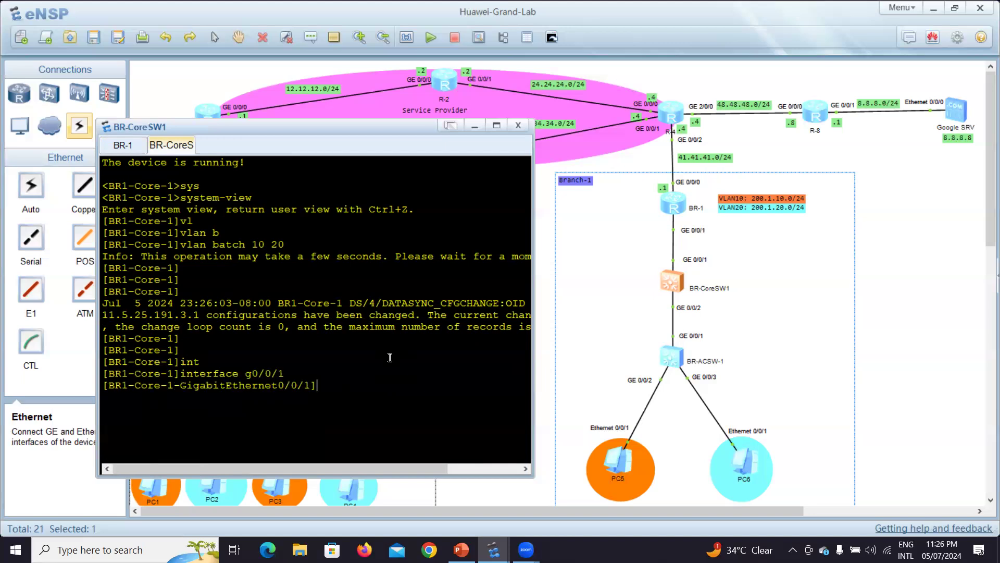
pyautogui.write('port li')
pyautogui.press('Tab')
pyautogui.write('nk-t')
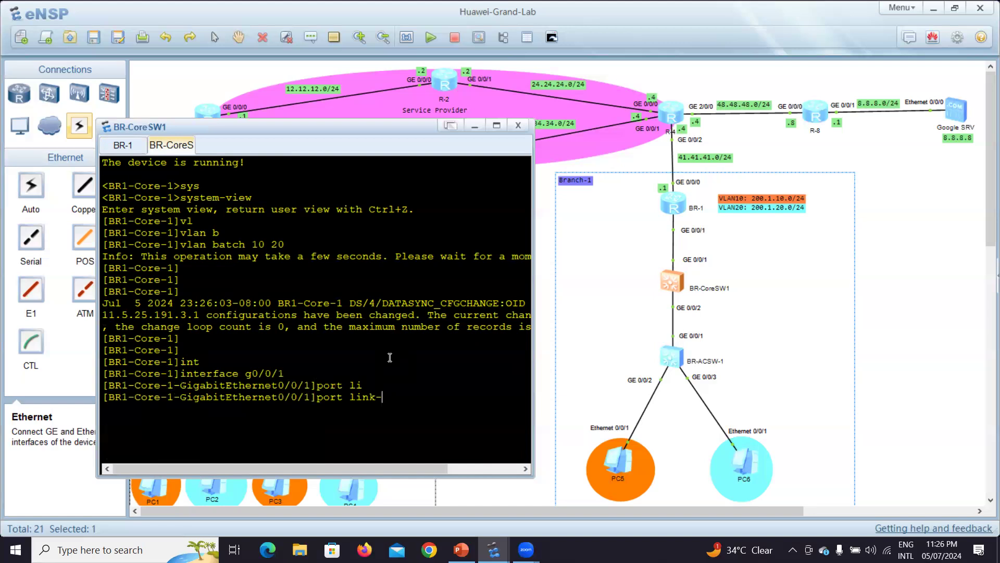
pyautogui.press('Tab')
pyautogui.write('tr')
pyautogui.press('Tab')
pyautogui.press('Return')
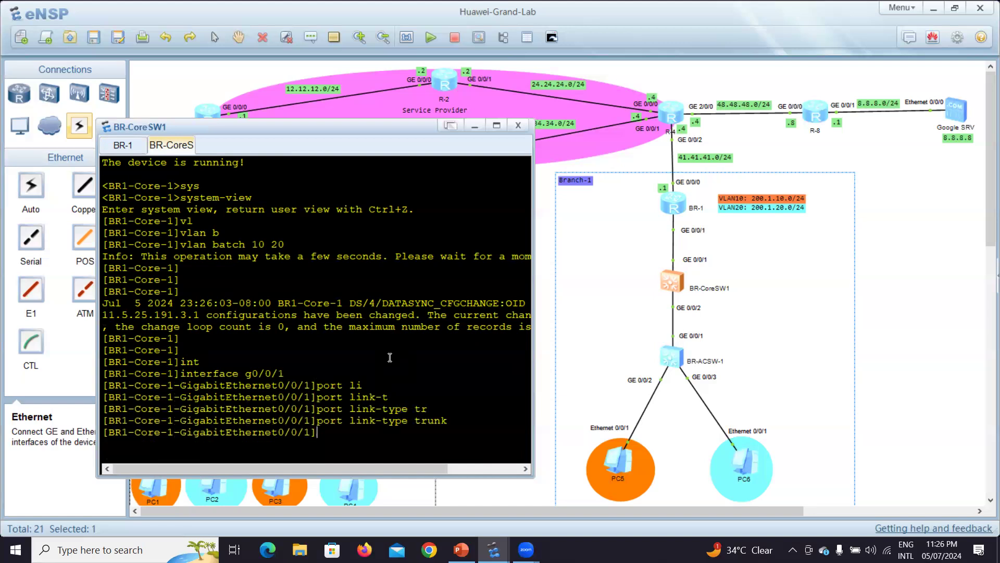
# Step: Run 'port trunk' to enter port-group trunk, then quit to system view
pyautogui.write('port t')
pyautogui.write('r')
pyautogui.press('Tab')
pyautogui.press('Return')
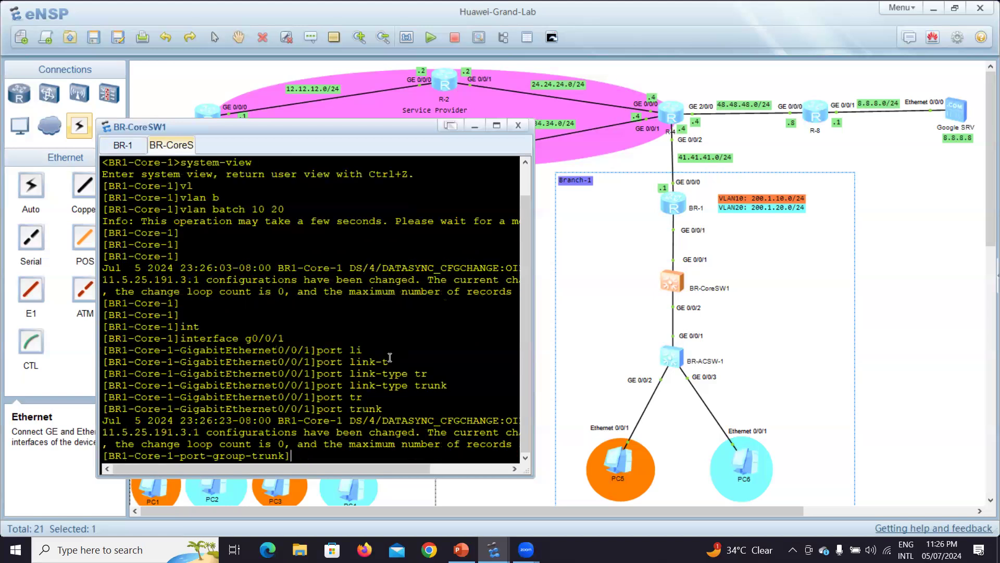
pyautogui.press('Return')
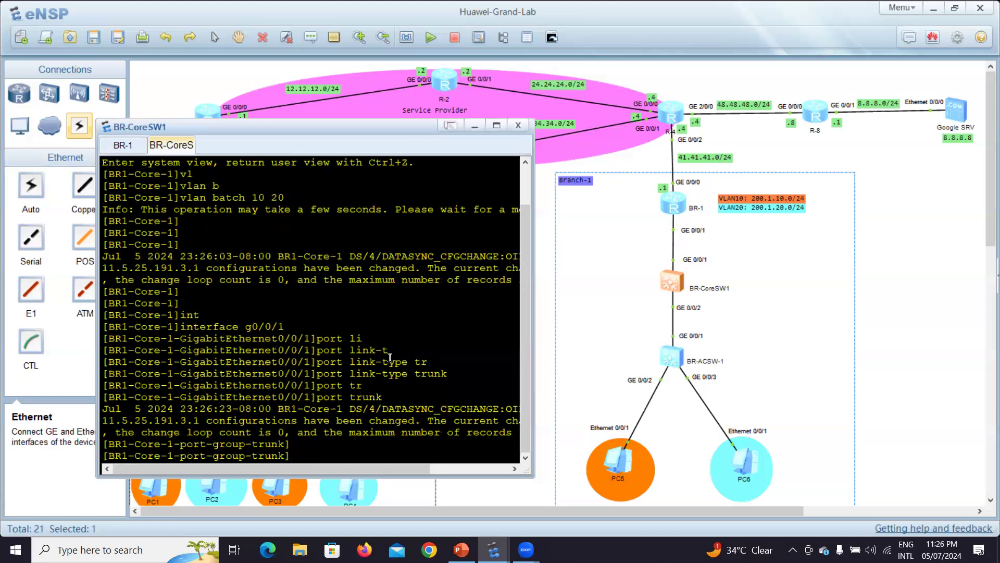
pyautogui.write('qui')
pyautogui.press('Tab')
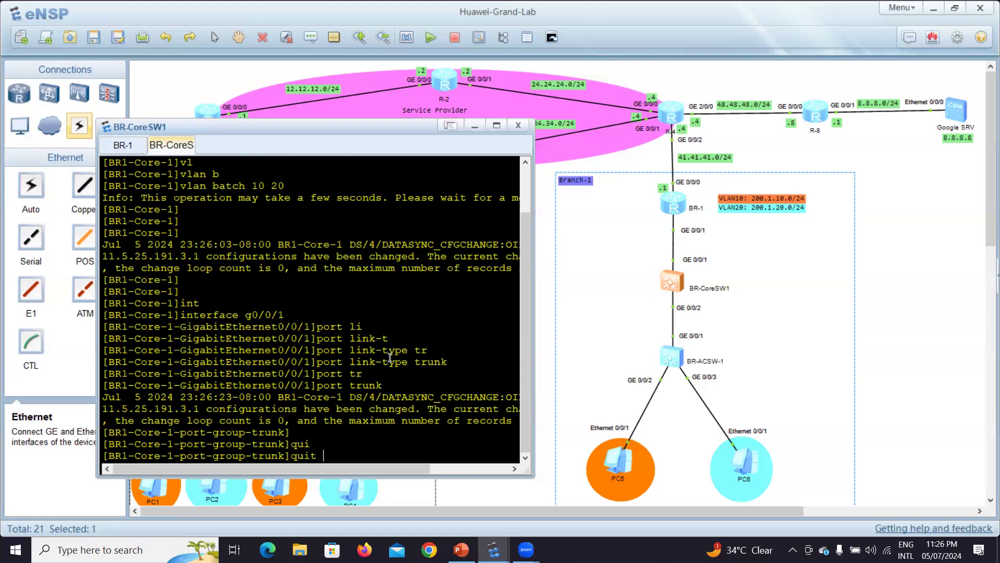
pyautogui.press('Return')
pyautogui.press('Return')
pyautogui.press('Return')
pyautogui.press('Return')
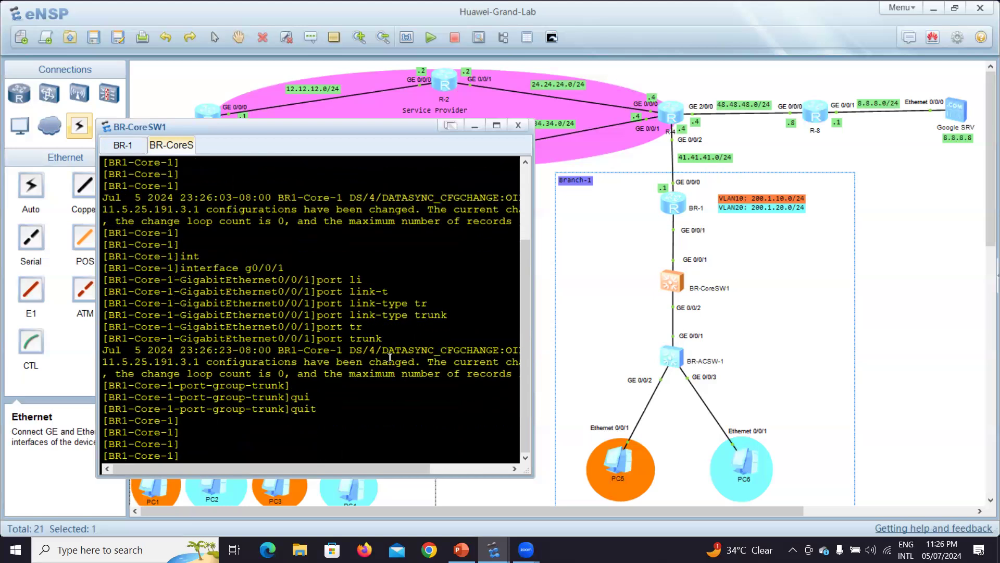
# Step: Turn off console log messages with 'undo terminal monitor' from user view
pyautogui.write('int')
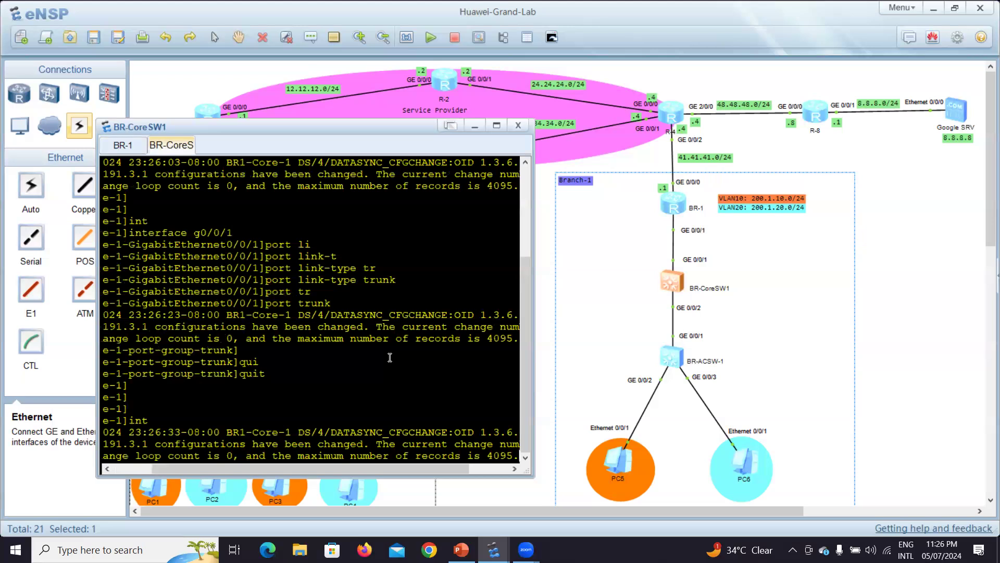
pyautogui.press('Return')
pyautogui.press('Return')
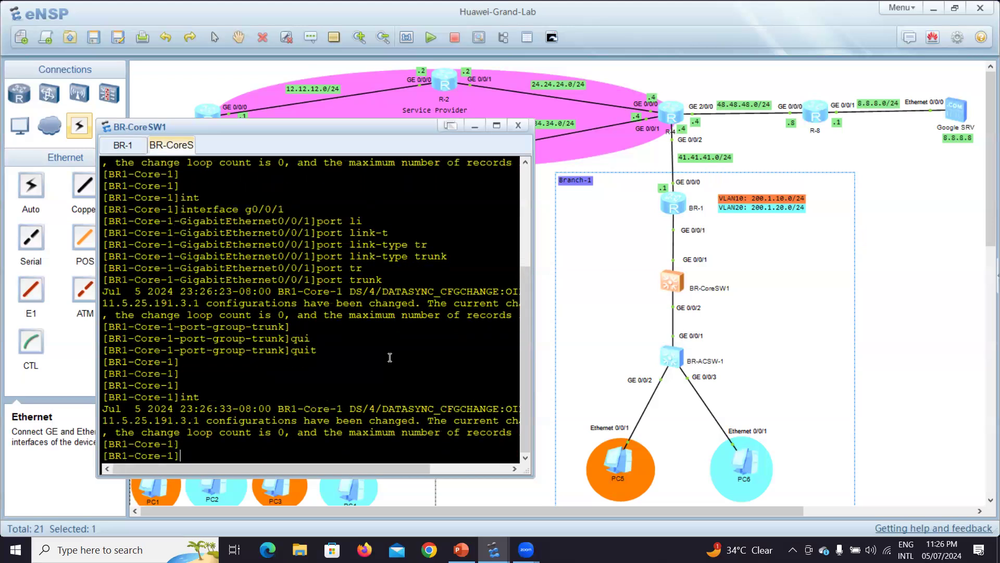
pyautogui.hotkey('ctrl', 'z')
pyautogui.write('un')
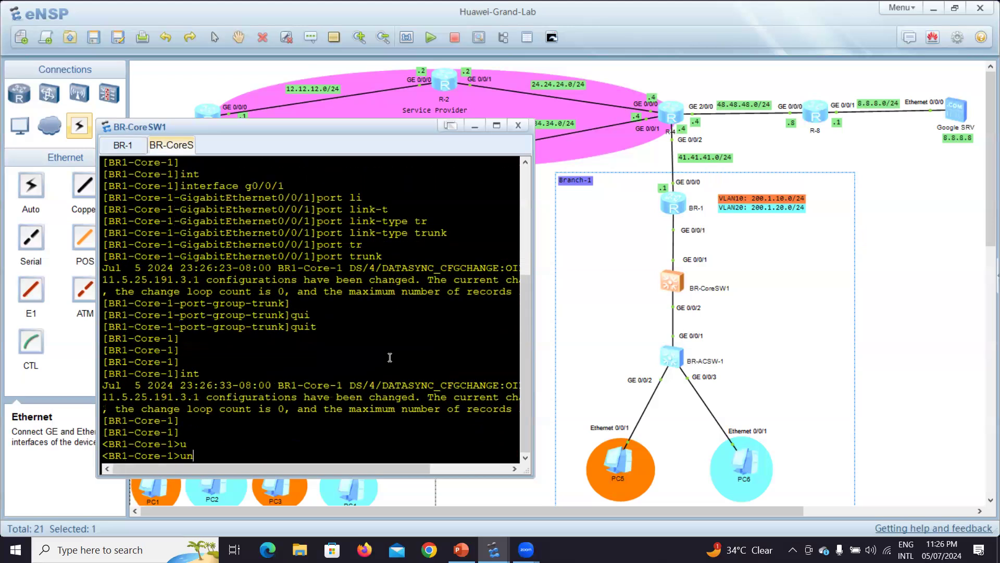
pyautogui.write('nd')
pyautogui.press('Tab')
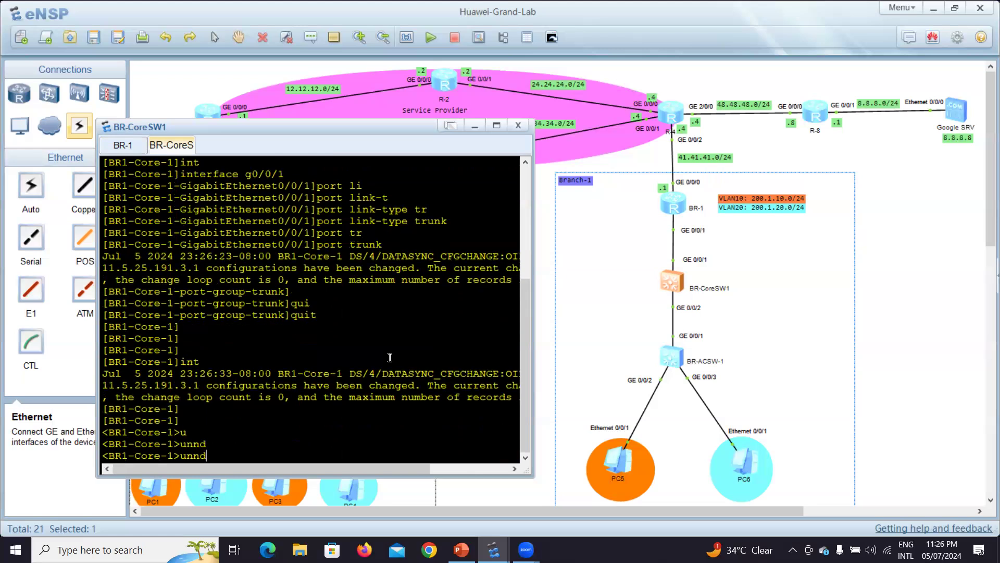
pyautogui.write('do')
pyautogui.press('BackSpace')
pyautogui.press('BackSpace')
pyautogui.press('BackSpace')
pyautogui.press('BackSpace')
pyautogui.press('Tab')
pyautogui.write('t')
pyautogui.press('Tab')
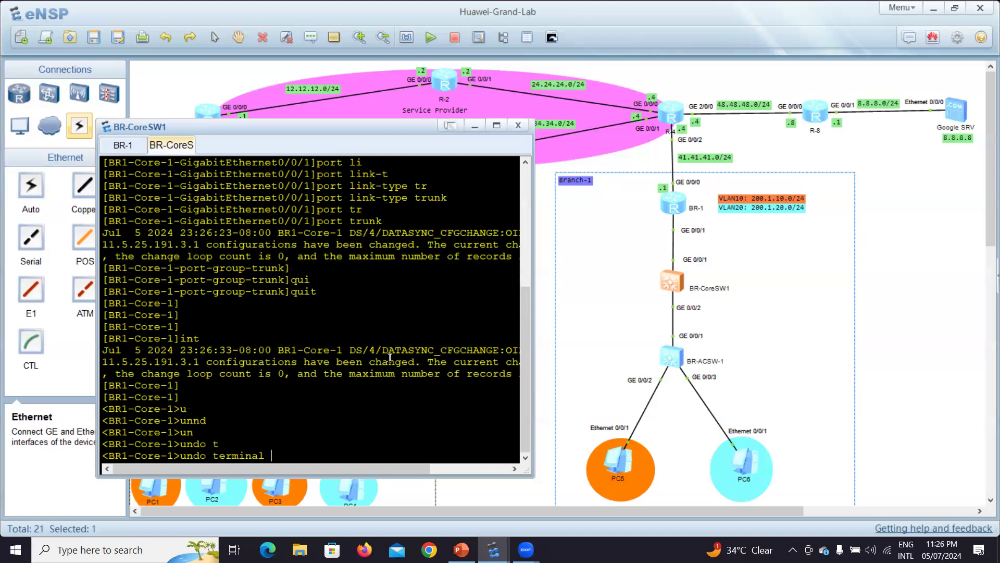
pyautogui.write('m')
pyautogui.press('Tab')
pyautogui.press('Return')
pyautogui.press('Return')
pyautogui.press('Return')
pyautogui.press('Return')
pyautogui.press('Return')
# Step: Re-enter system view and start the interface command for GigabitEthernet0/0/1
pyautogui.write('sys')
pyautogui.press('Tab')
pyautogui.press('Return')
pyautogui.press('Return')
pyautogui.press('Return')
pyautogui.press('Return')
pyautogui.press('Return')
pyautogui.press('Return')
pyautogui.press('Return')
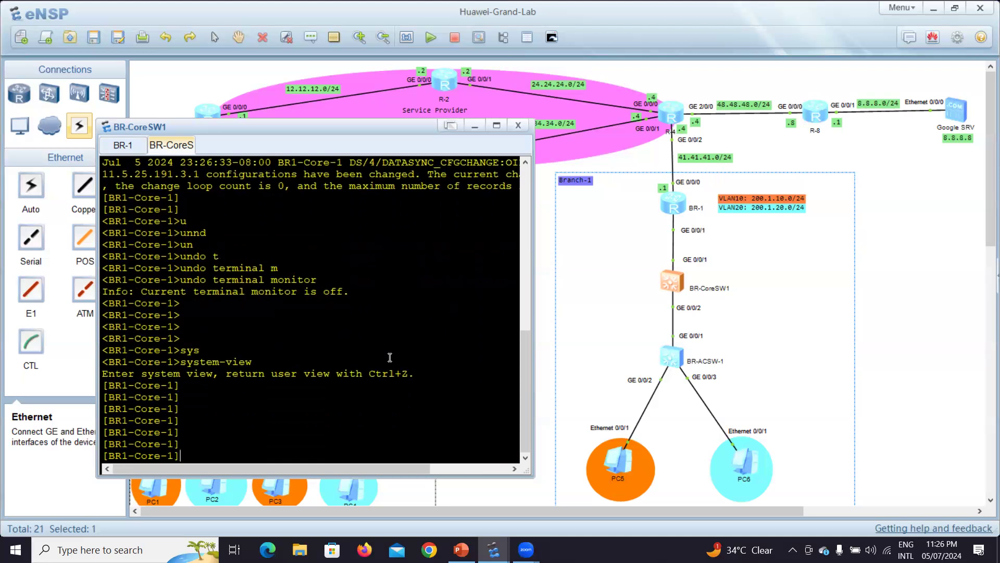
pyautogui.press('Return')
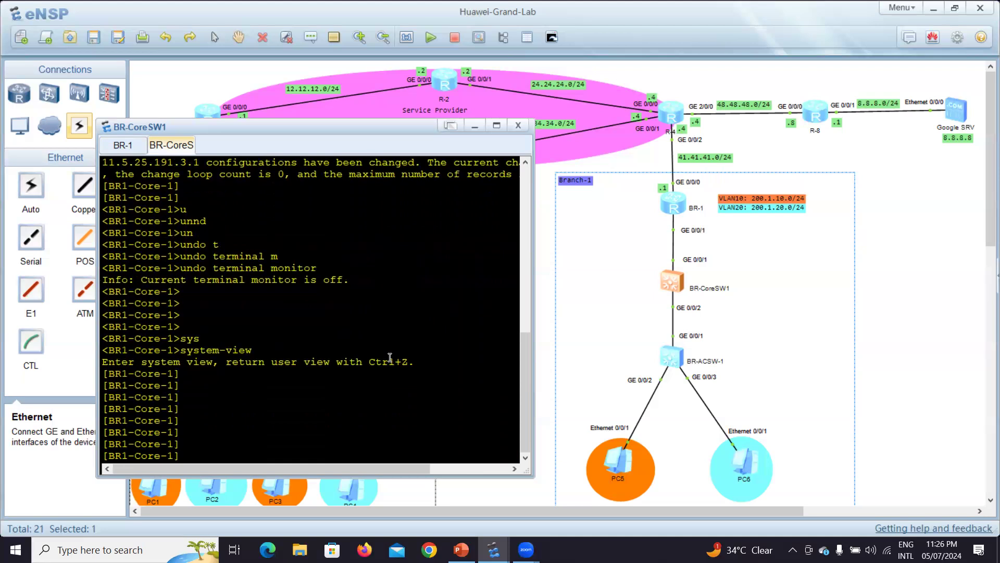
pyautogui.write('int')
pyautogui.press('Tab')
# Step: Set BR-CoreSW1's GigabitEthernet0/0/1 to trunk link type
pyautogui.write('g0/0/1')
pyautogui.press('Return')
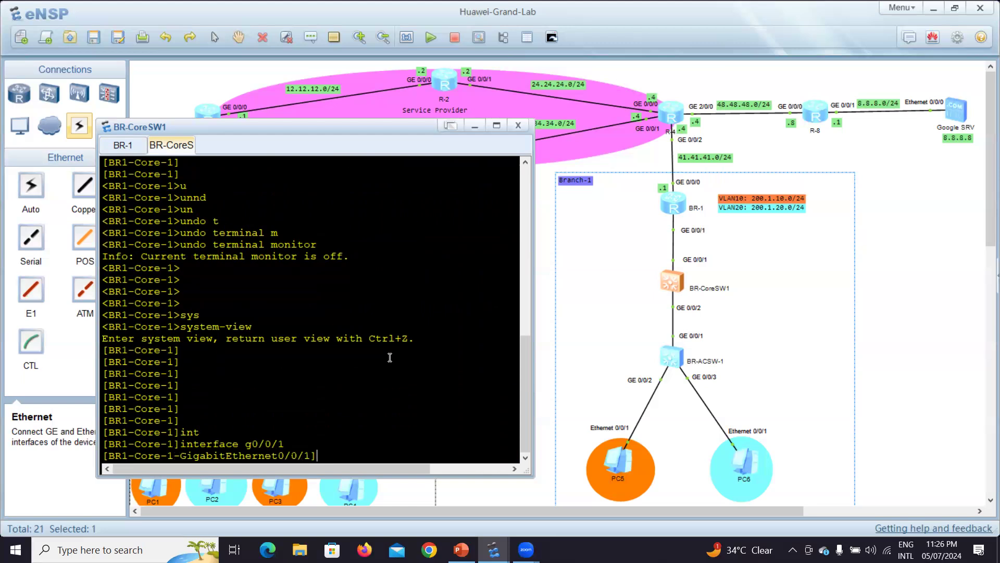
pyautogui.write('port li')
pyautogui.press('Tab')
pyautogui.write('t')
pyautogui.press('Tab')
pyautogui.write('t')
pyautogui.press('Tab')
pyautogui.press('Return')
# Step: Allow VLANs 10 and 20 on the GigabitEthernet0/0/1 trunk, widening the console window
pyautogui.write('port tr')
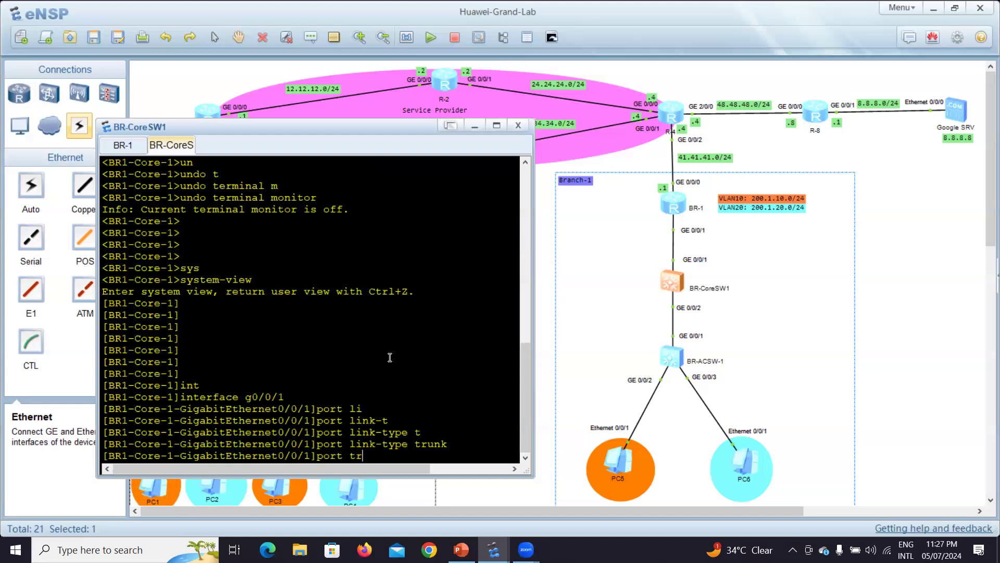
pyautogui.press('Tab')
pyautogui.write('all')
pyautogui.press('Tab')
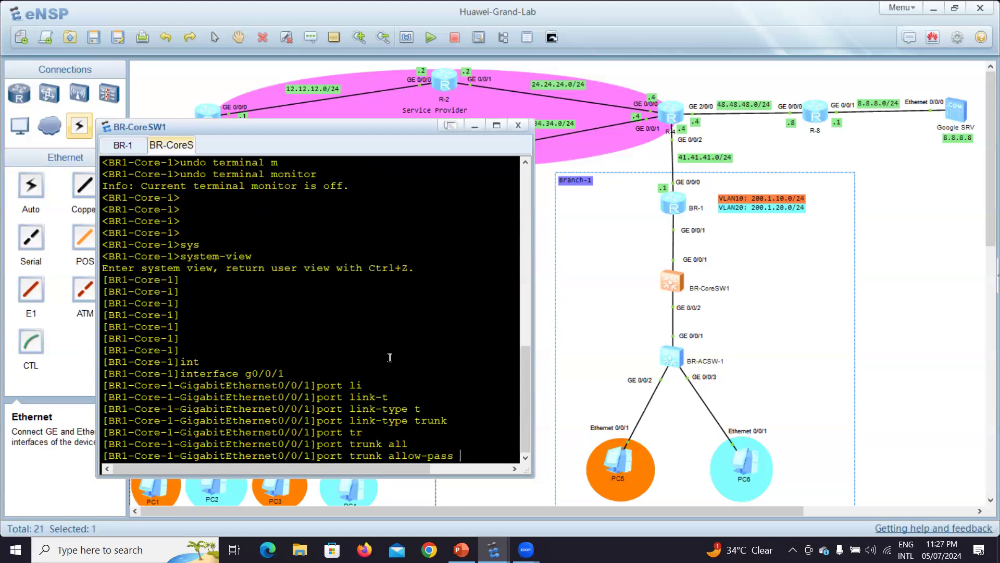
pyautogui.write('v')
pyautogui.press('Tab')
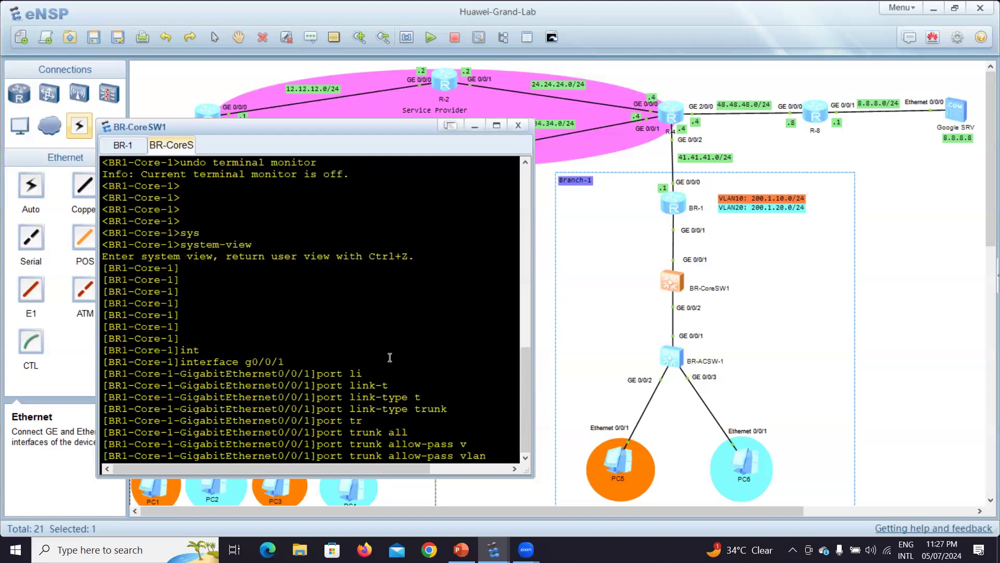
pyautogui.moveTo(532, 333); pyautogui.dragTo(586, 327)
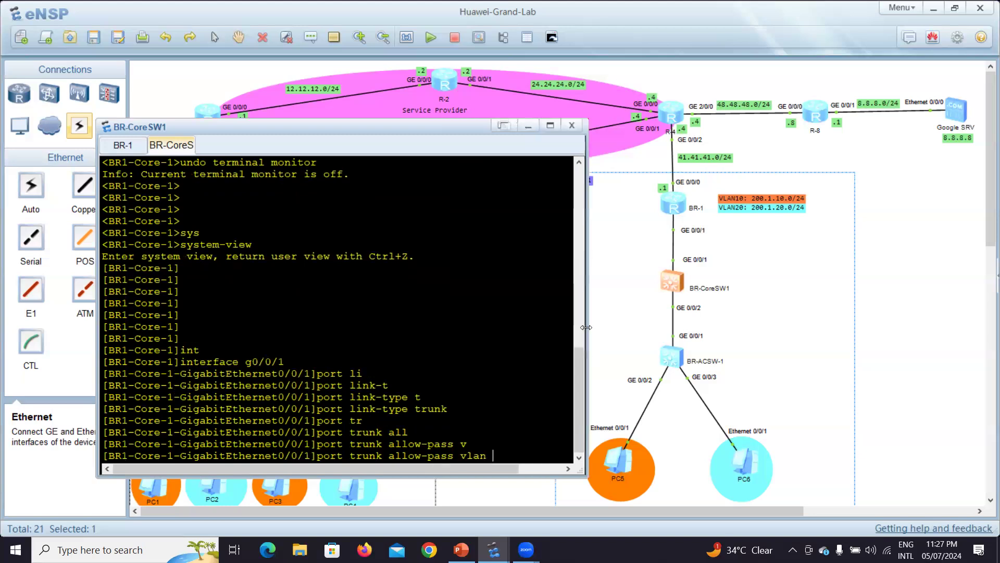
pyautogui.write('10 20')
pyautogui.press('Return')
pyautogui.press('Return')
pyautogui.press('Return')
pyautogui.press('Return')
pyautogui.press('Return')
pyautogui.press('Return')
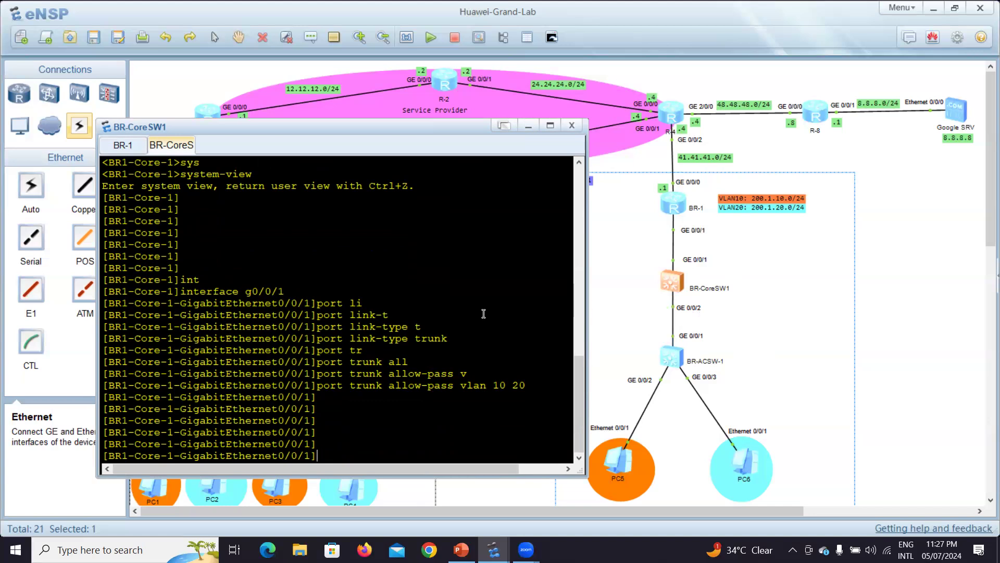
# Step: Set BR-CoreSW1's GigabitEthernet0/0/2 to trunk link type
pyautogui.write('int g0/0/2')
pyautogui.press('Return')
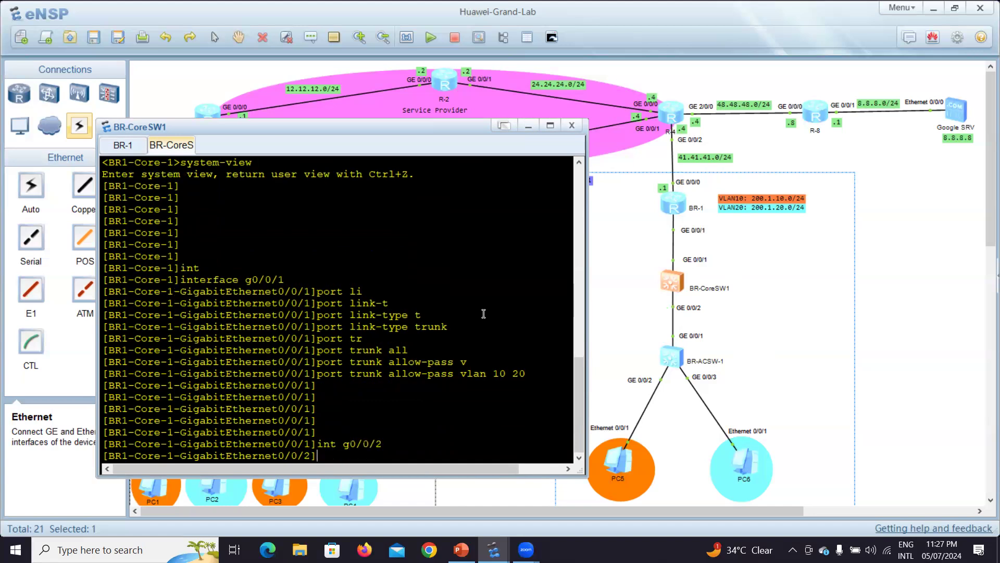
pyautogui.write('port t')
pyautogui.press('BackSpace')
pyautogui.write('l')
pyautogui.press('Tab')
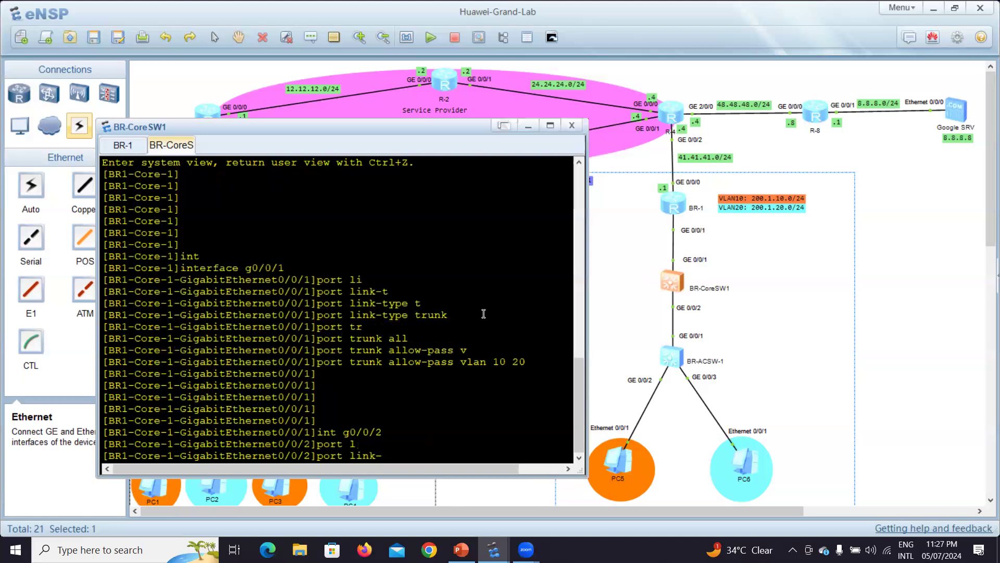
pyautogui.press('Tab')
pyautogui.write('t')
pyautogui.press('Tab')
pyautogui.press('Return')
# Step: Allow VLANs 10 and 20 on the GigabitEthernet0/0/2 trunk and quit to system view
pyautogui.write('port tr')
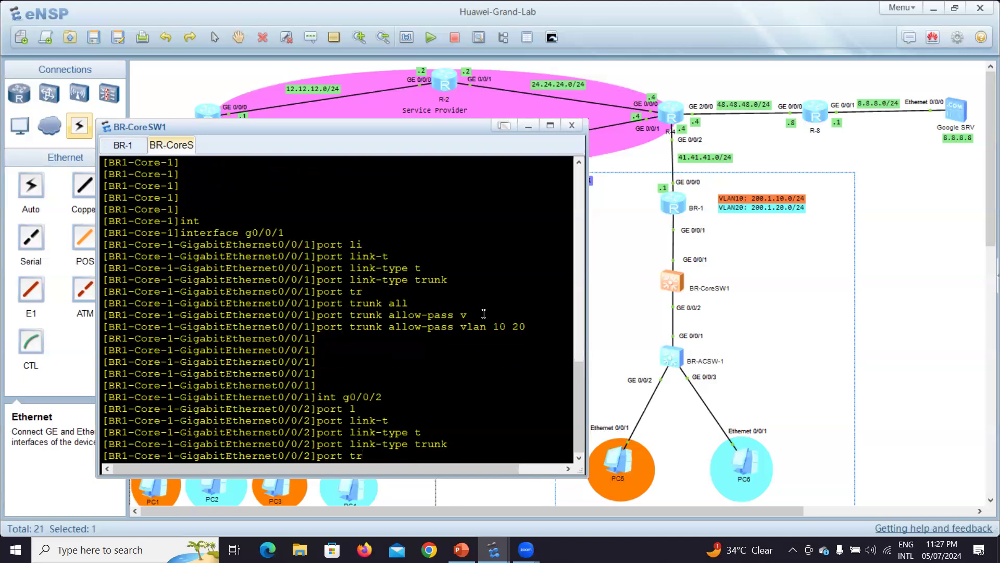
pyautogui.press('Tab')
pyautogui.write('all')
pyautogui.press('Tab')
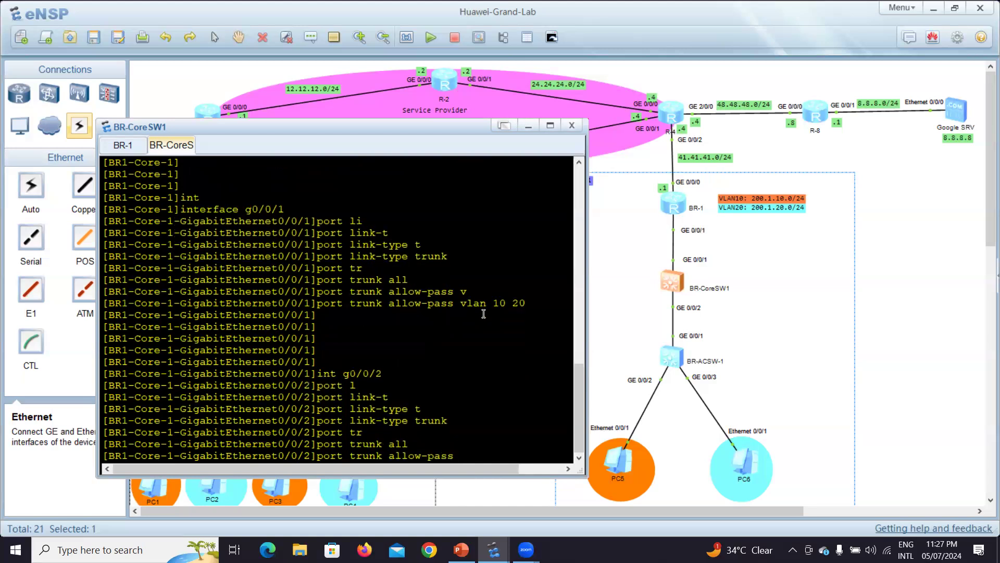
pyautogui.write('vl')
pyautogui.press('Tab')
pyautogui.write('10 20')
pyautogui.press('Return')
pyautogui.press('Return')
pyautogui.press('Return')
pyautogui.press('Return')
pyautogui.press('Return')
pyautogui.write('qui')
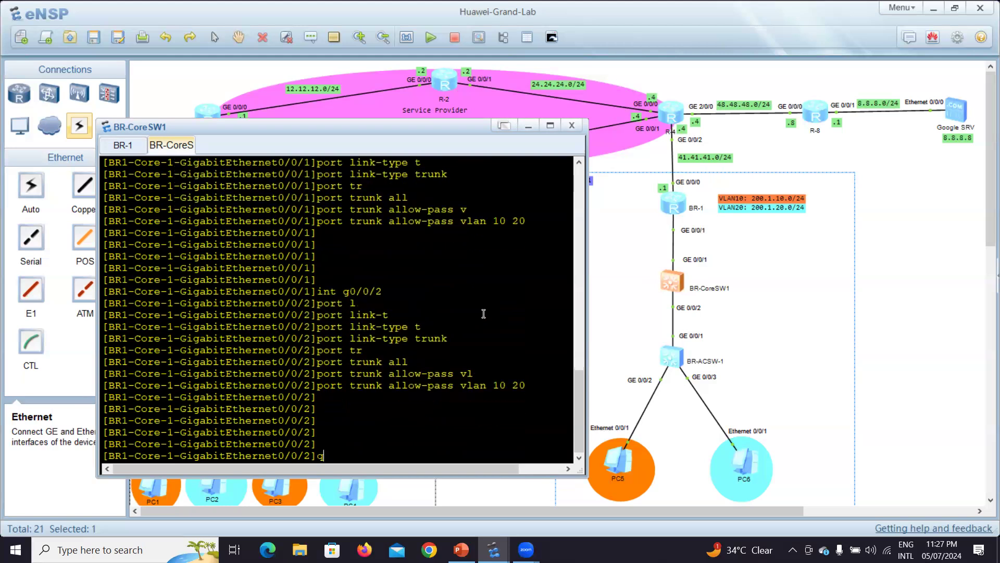
pyautogui.press('Tab')
pyautogui.press('Return')
pyautogui.press('Return')
pyautogui.press('Return')
pyautogui.press('Return')
pyautogui.press('Return')
pyautogui.press('Return')
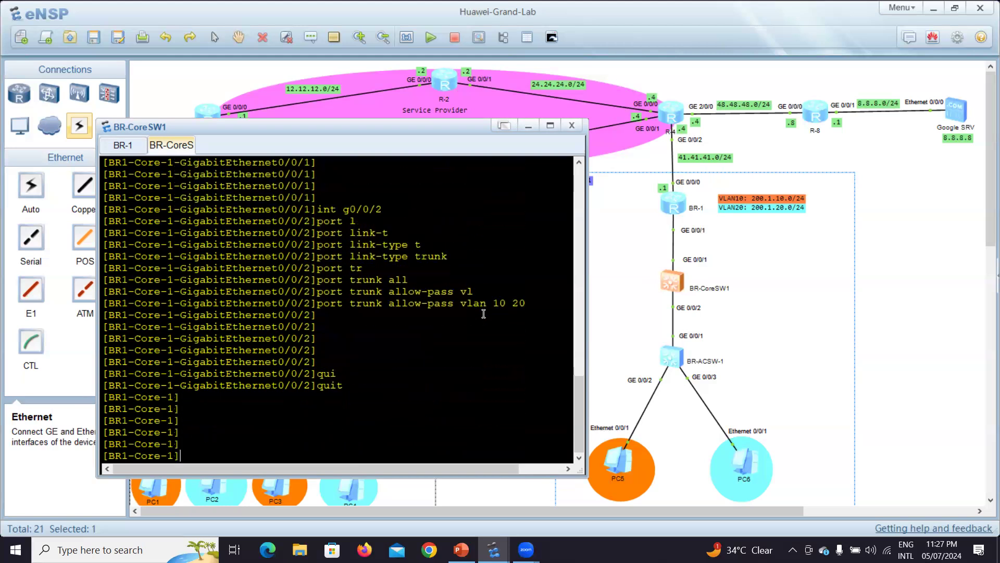
# Step: Save BR-CoreSW1's configuration from user view, confirming with Y
pyautogui.hotkey('ctrl', 'z')
pyautogui.write('save')
pyautogui.press('Return')
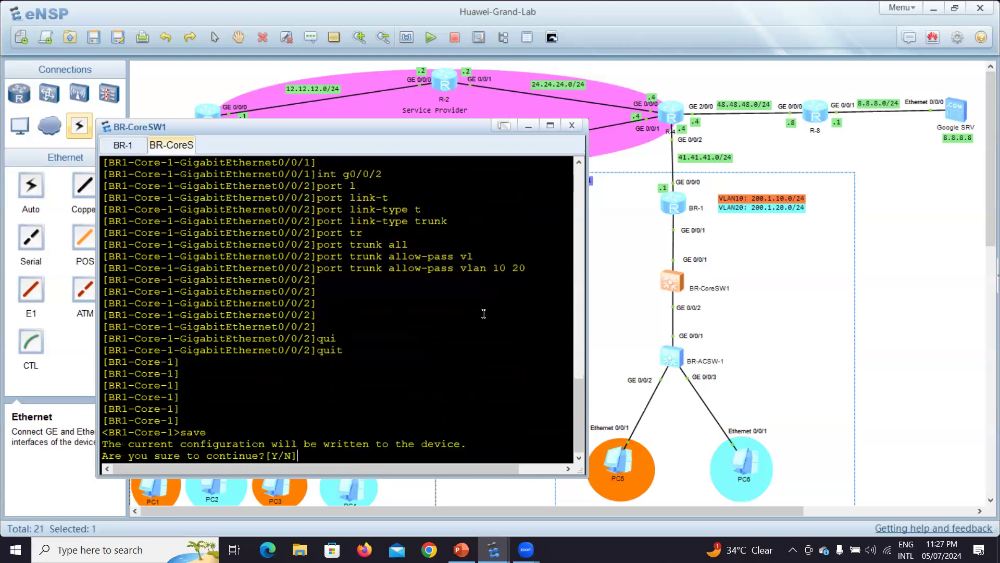
pyautogui.write('Y')
pyautogui.press('Return')
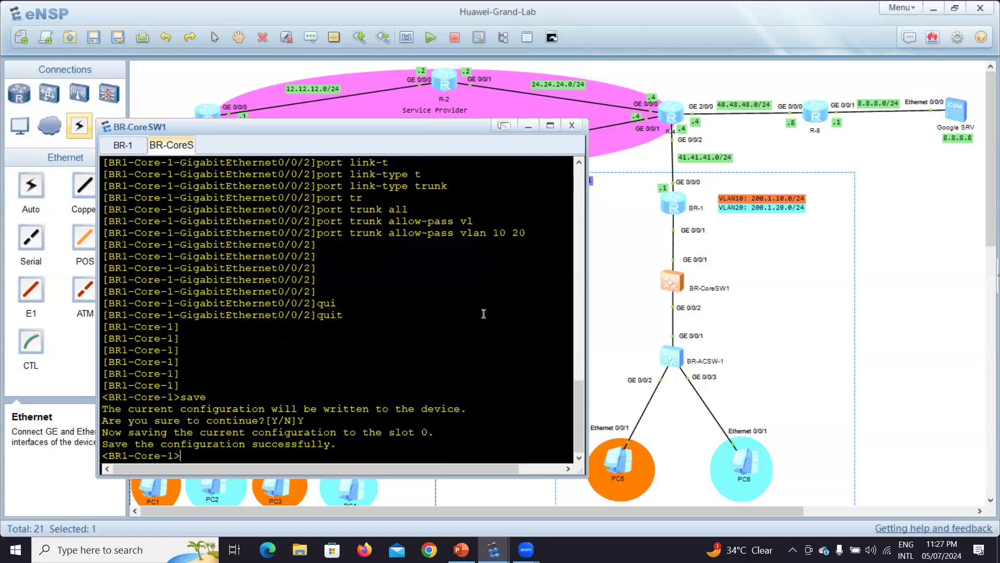
pyautogui.press('Return')
pyautogui.press('Return')
pyautogui.press('Return')
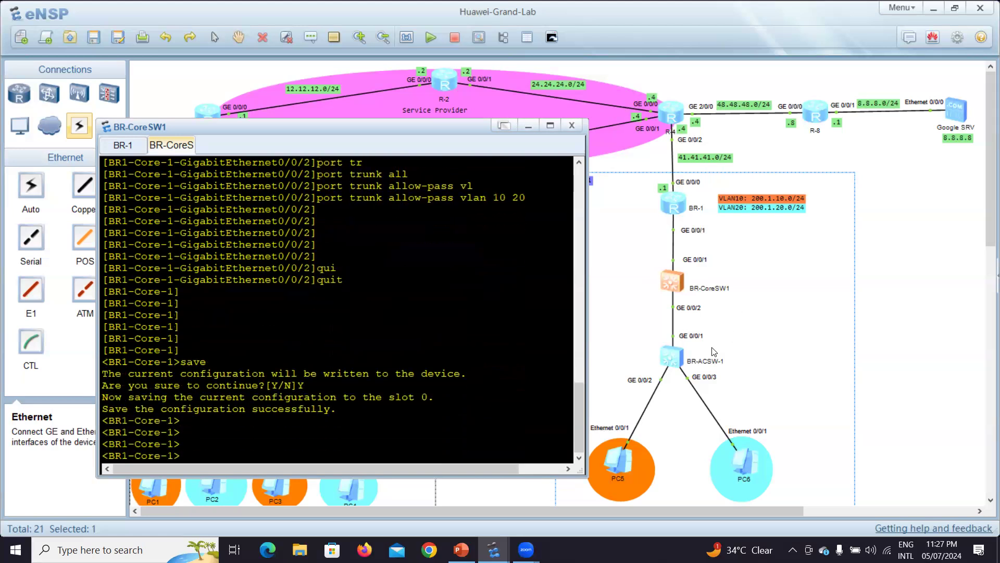
# Step: Open the BR-ACSW-1 console and enter system view
pyautogui.click(672, 363)
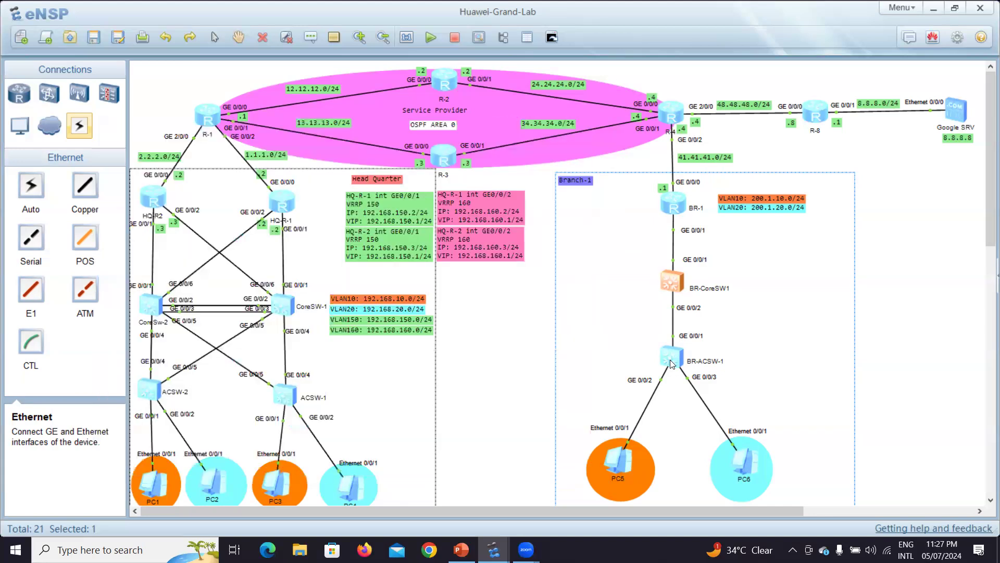
pyautogui.doubleClick(671, 359)
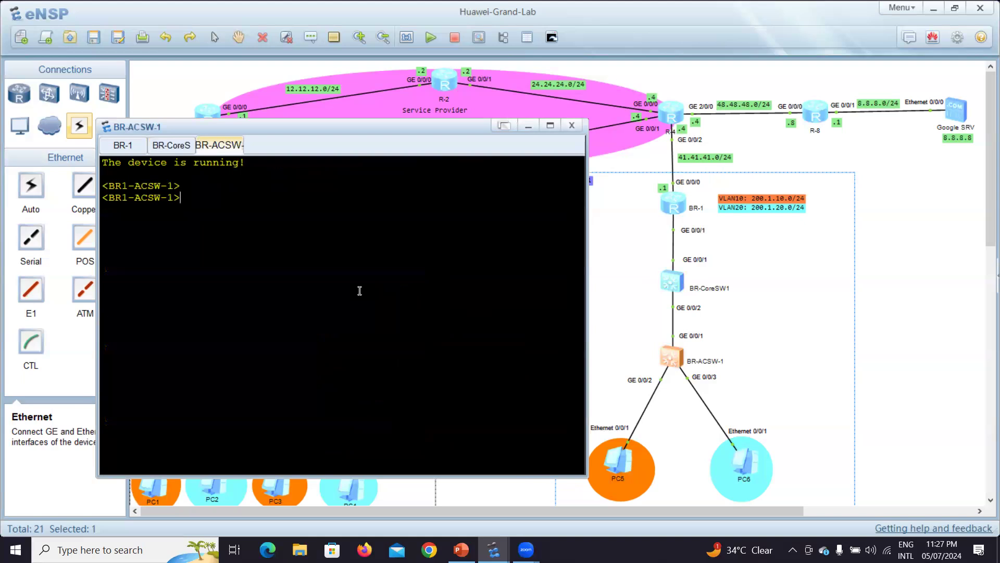
pyautogui.write('sys')
pyautogui.press('Tab')
pyautogui.press('Return')
pyautogui.press('Return')
pyautogui.press('Return')
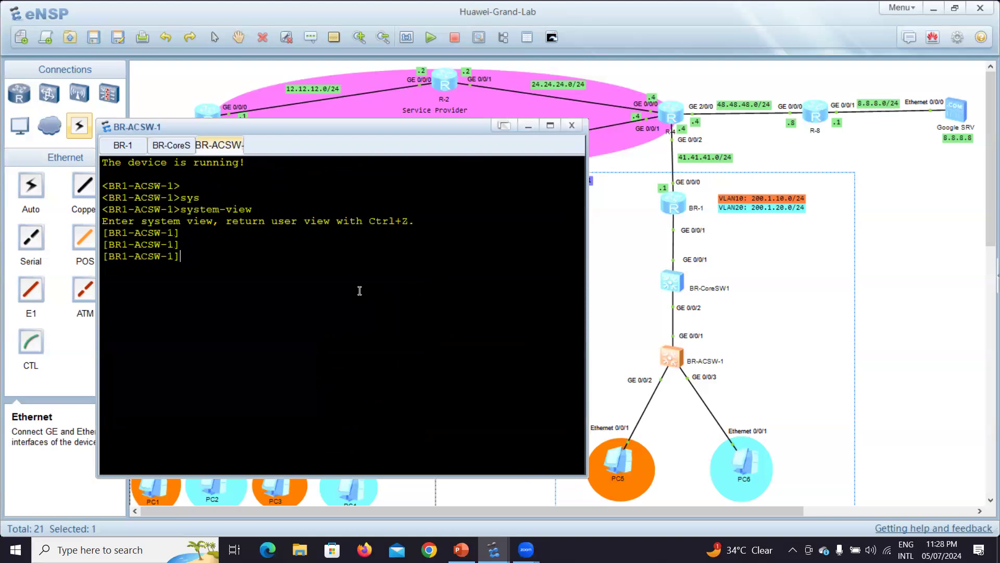
# Step: Create VLANs 10 and 20 with vlan batch 10 20
pyautogui.write('vl')
pyautogui.press('Tab')
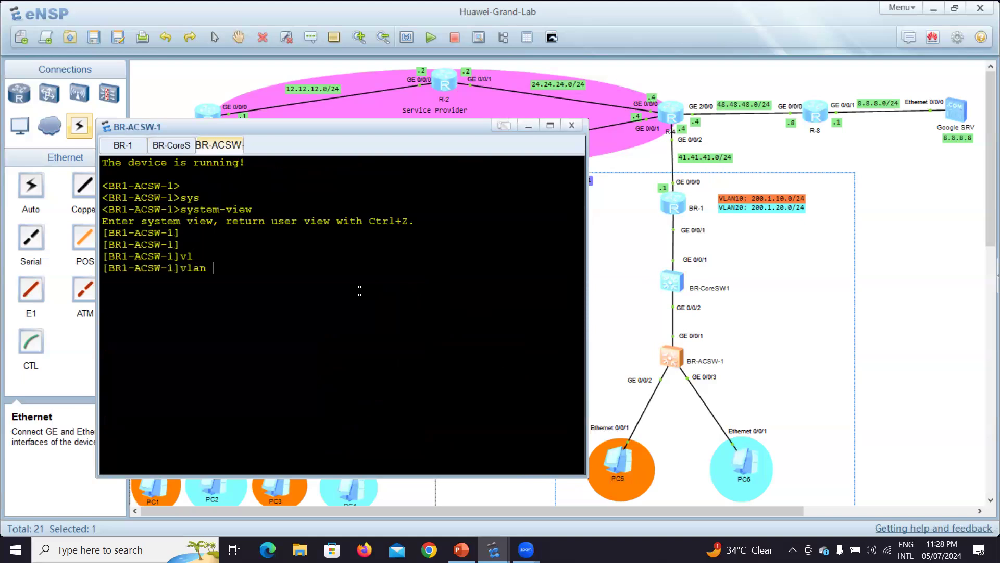
pyautogui.write('b')
pyautogui.press('Tab')
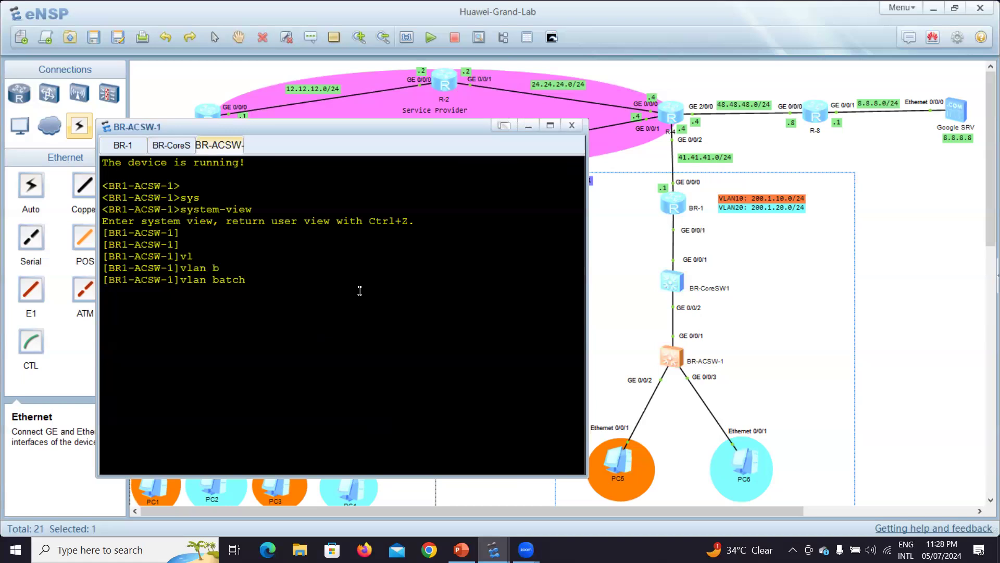
pyautogui.write('10 20')
pyautogui.press('Return')
pyautogui.press('Return')
pyautogui.press('Return')
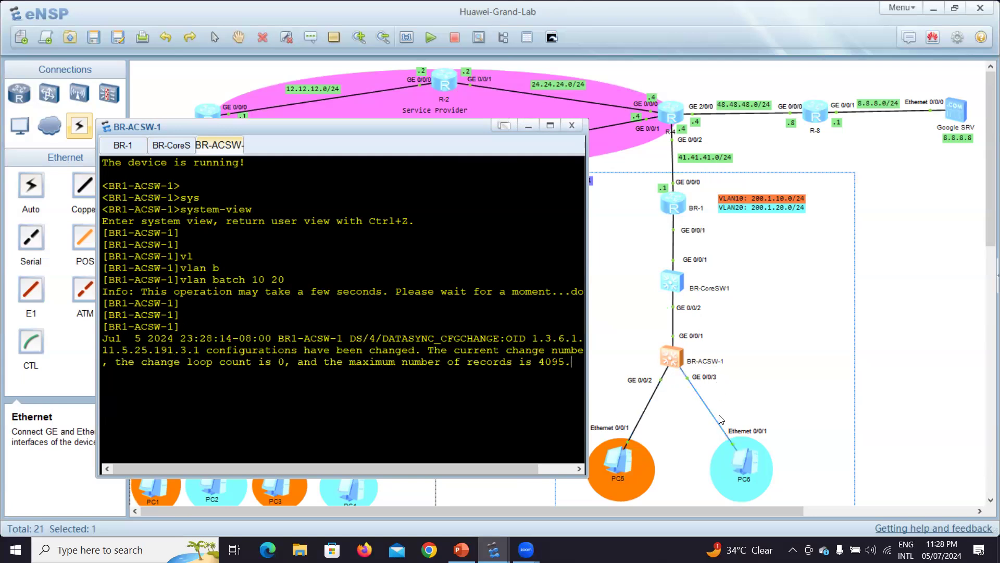
pyautogui.press('Return')
pyautogui.press('Return')
pyautogui.press('Return')
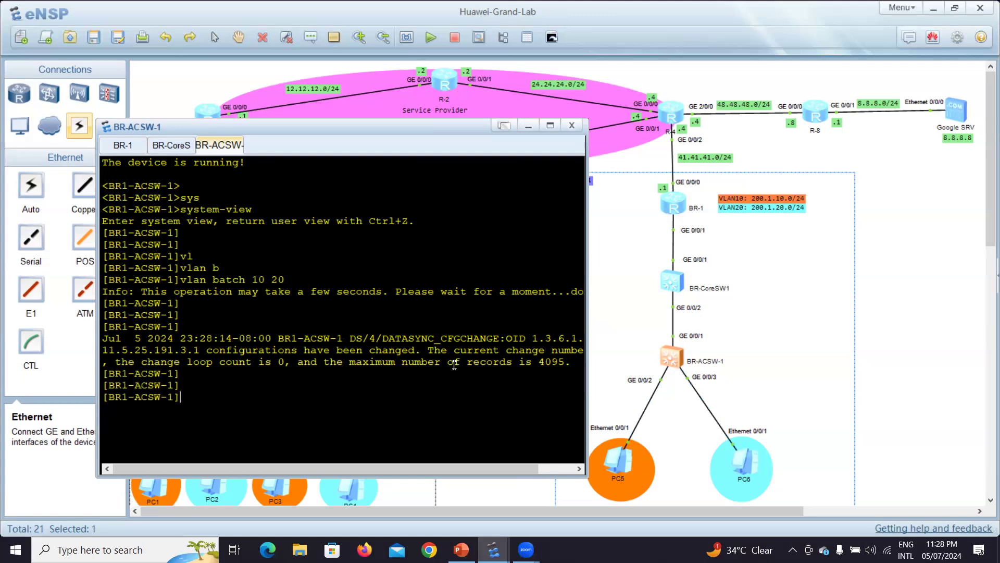
# Step: Set BR-ACSW-1's GigabitEthernet0/0/2 to access link type
pyautogui.write('int g0/0/2')
pyautogui.press('Return')
pyautogui.write('port li')
pyautogui.press('Tab')
pyautogui.write('t')
pyautogui.press('Tab')
pyautogui.write('acc')
pyautogui.press('Tab')
pyautogui.press('Return')
pyautogui.press('Return')
pyautogui.press('Return')
pyautogui.press('Return')
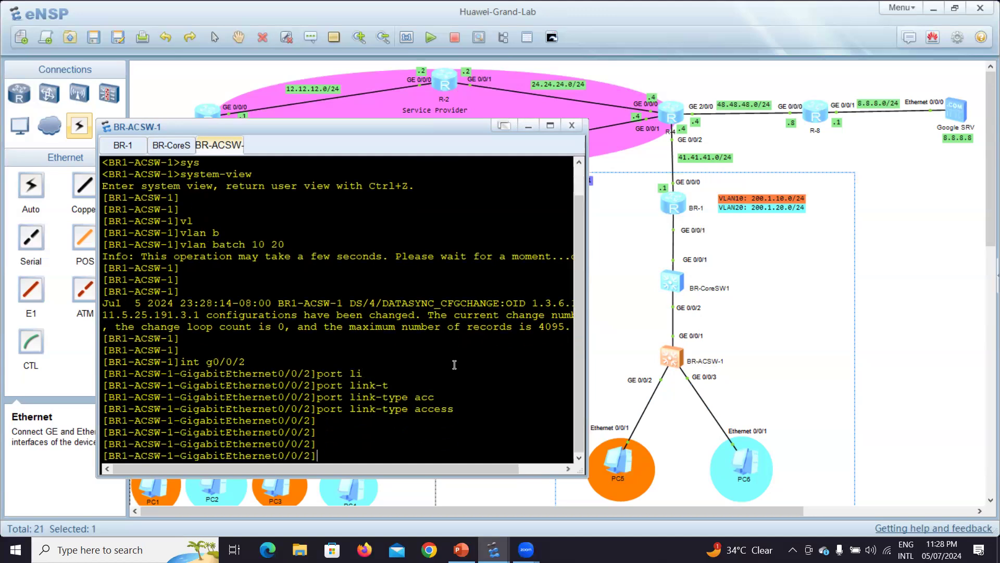
# Step: Assign GigabitEthernet0/0/2 to default VLAN 10 and return to user view
pyautogui.write('port def')
pyautogui.press('Tab')
pyautogui.write('v')
pyautogui.press('Tab')
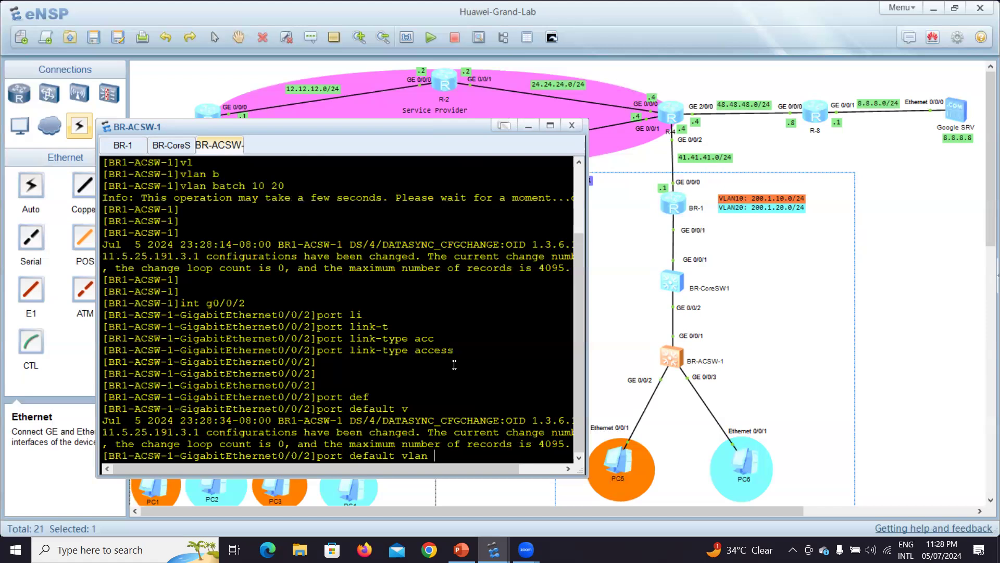
pyautogui.write('10')
pyautogui.press('Return')
pyautogui.press('Return')
pyautogui.press('Return')
pyautogui.press('Return')
pyautogui.press('Return')
pyautogui.press('Return')
pyautogui.press('Return')
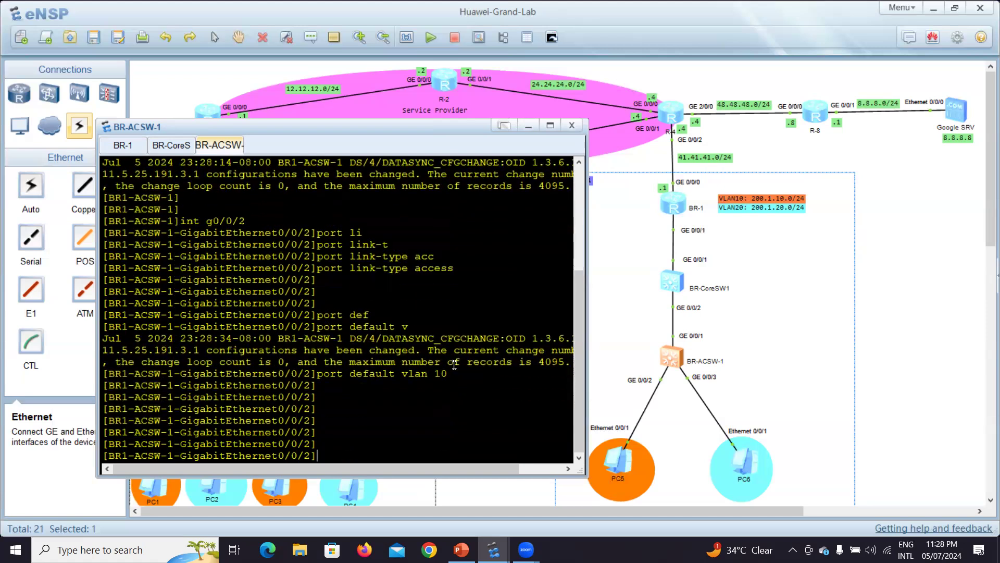
pyautogui.hotkey('ctrl', 'z')
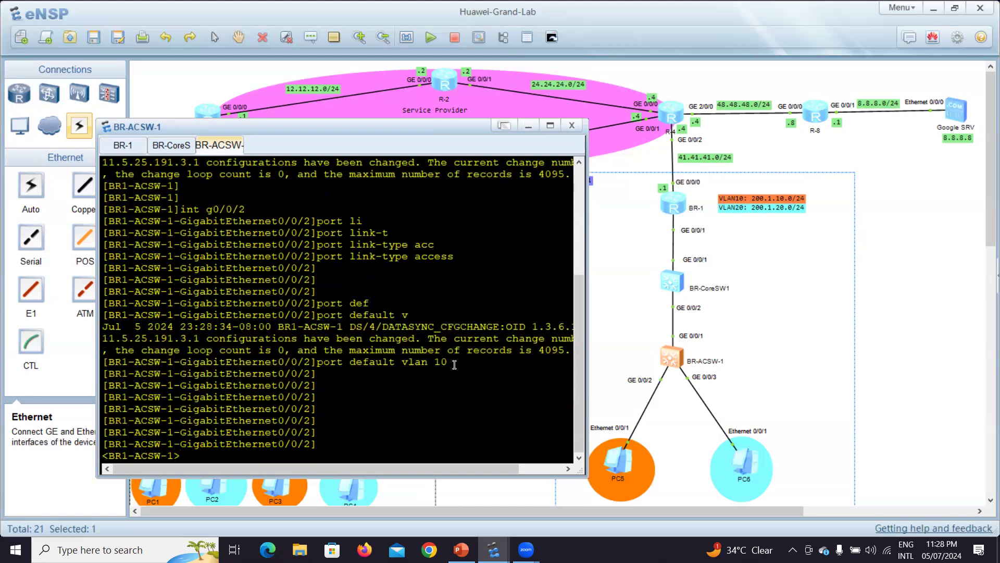
pyautogui.write('udndo te')
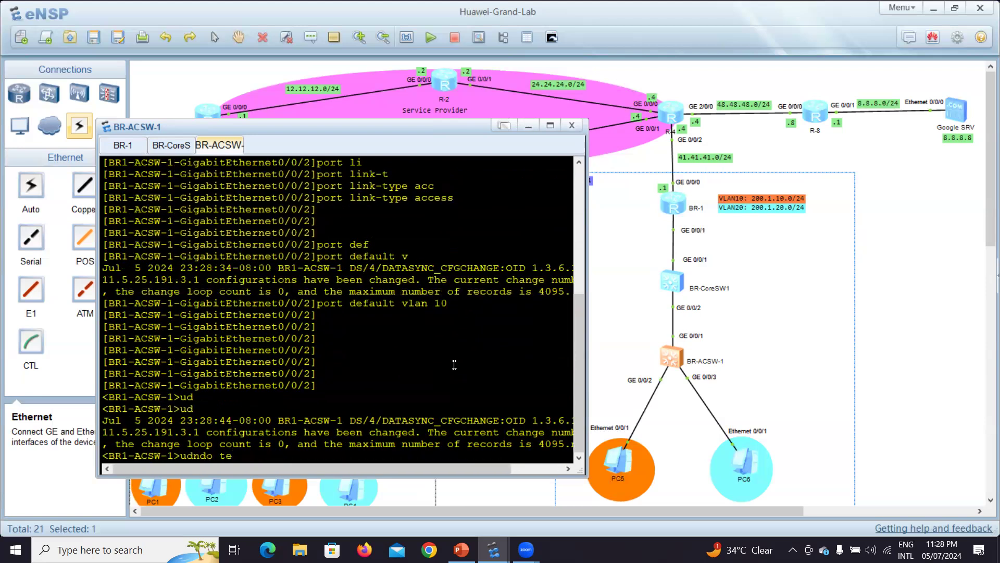
# Step: Turn off console log messages with undo terminal monitor
pyautogui.press('BackSpace')
pyautogui.press('BackSpace')
pyautogui.press('BackSpace')
pyautogui.press('BackSpace')
pyautogui.press('BackSpace')
pyautogui.press('BackSpace')
pyautogui.press('BackSpace')
pyautogui.press('BackSpace')
pyautogui.write('und')
pyautogui.press('Tab')
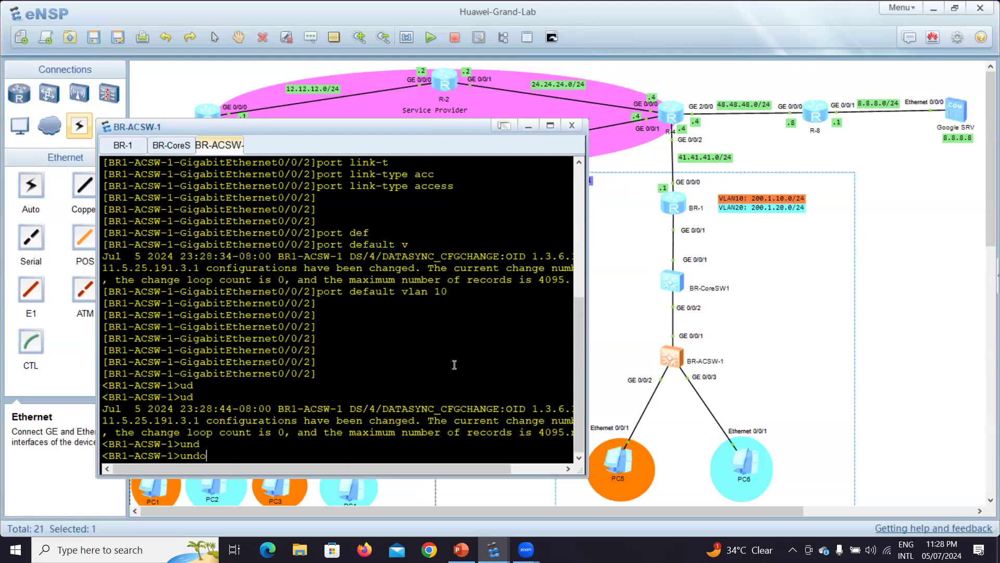
pyautogui.write('tr')
pyautogui.press('Tab')
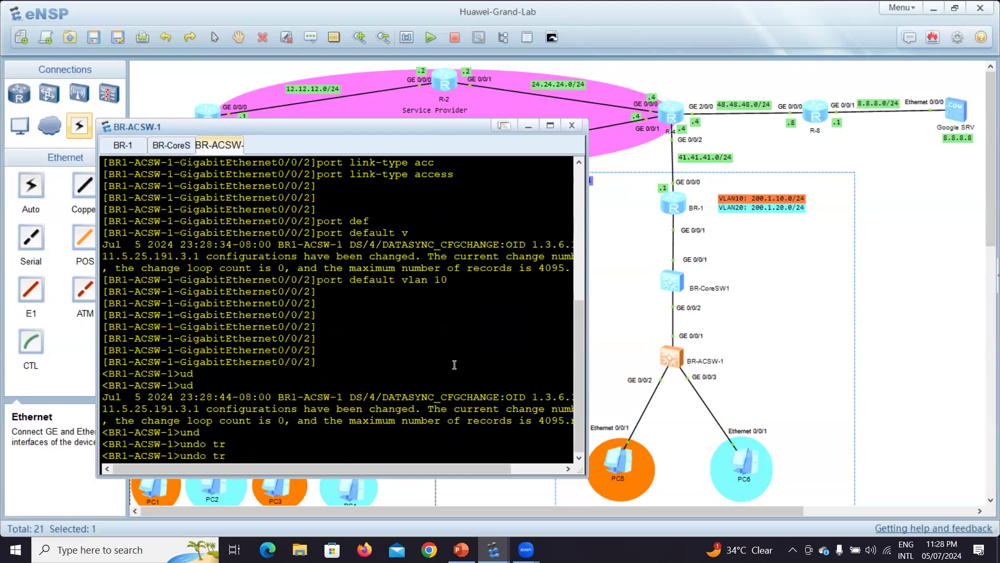
pyautogui.press('BackSpace')
pyautogui.press('Tab')
pyautogui.write('m')
pyautogui.press('Tab')
pyautogui.press('Return')
pyautogui.press('Return')
pyautogui.press('Return')
pyautogui.press('Return')
pyautogui.press('Return')
pyautogui.press('Return')
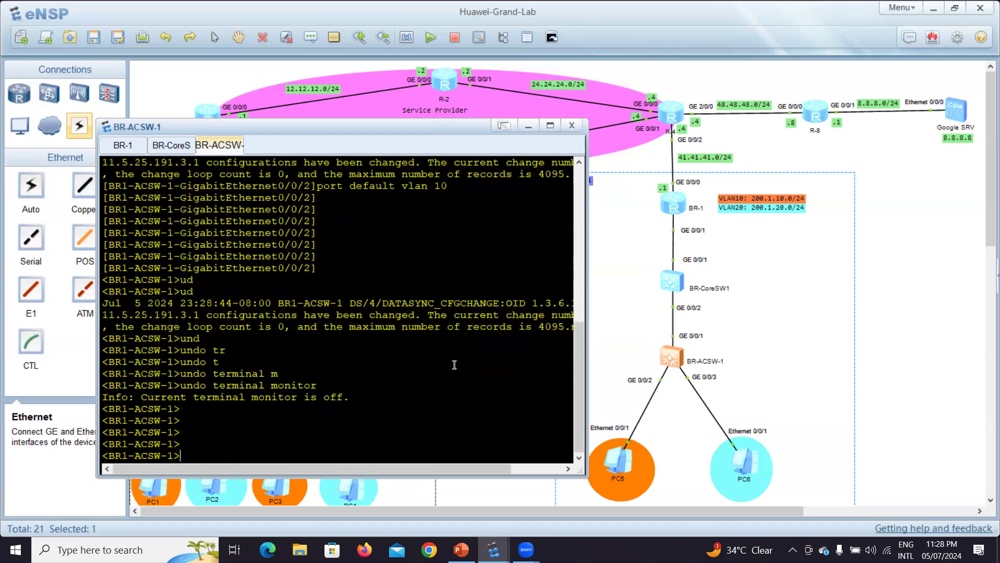
# Step: Return BR-ACSW-1 to system view
pyautogui.write('sys')
pyautogui.press('Tab')
pyautogui.press('Return')
pyautogui.press('Return')
pyautogui.press('Return')
pyautogui.press('Return')
pyautogui.press('Return')
pyautogui.press('Return')
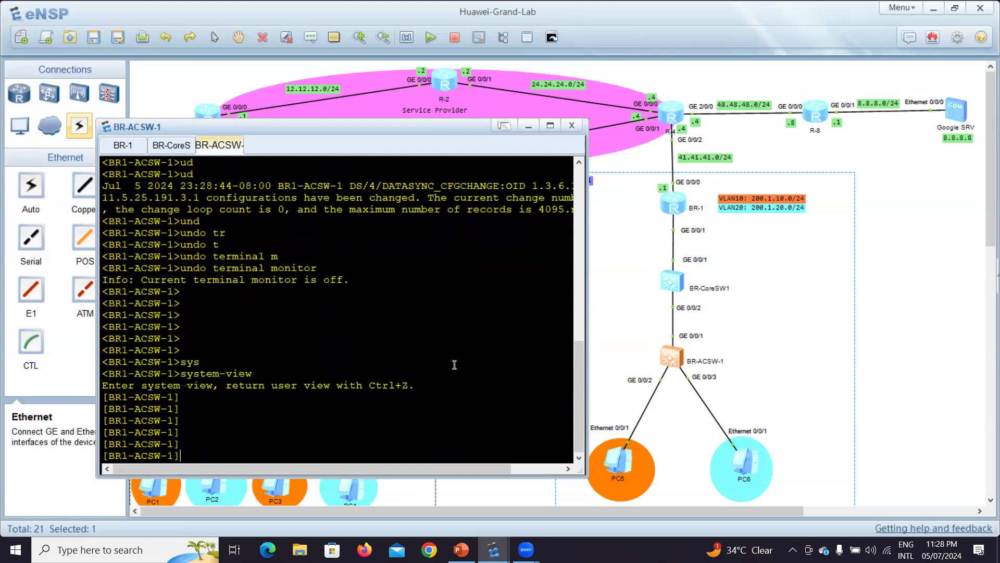
pyautogui.press('Return')
pyautogui.write('int g')
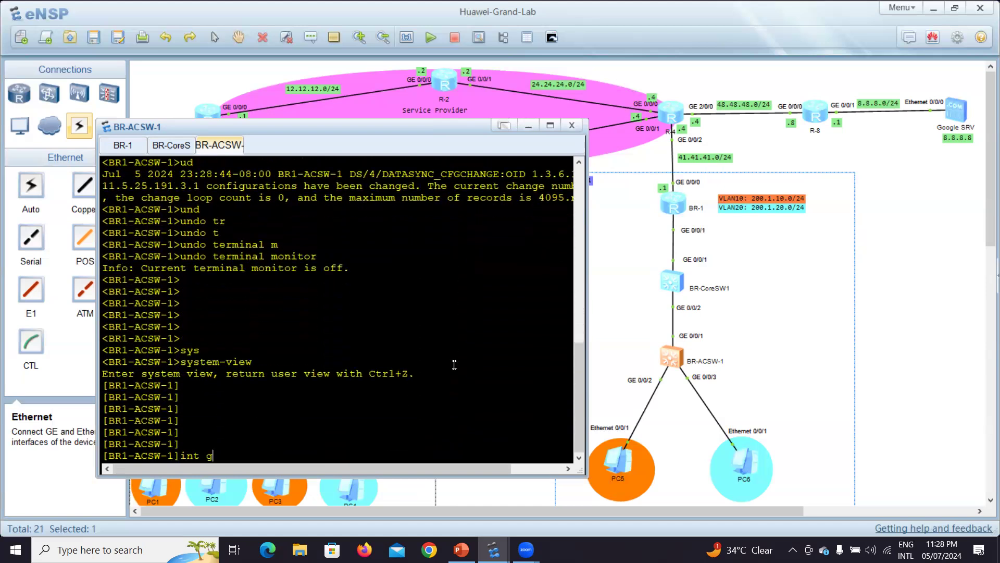
pyautogui.write('0/0/3')
# Step: Set GigabitEthernet0/0/3 to access link type
pyautogui.press('Return')
pyautogui.press('Return')
pyautogui.press('Return')
pyautogui.press('Return')
pyautogui.press('Return')
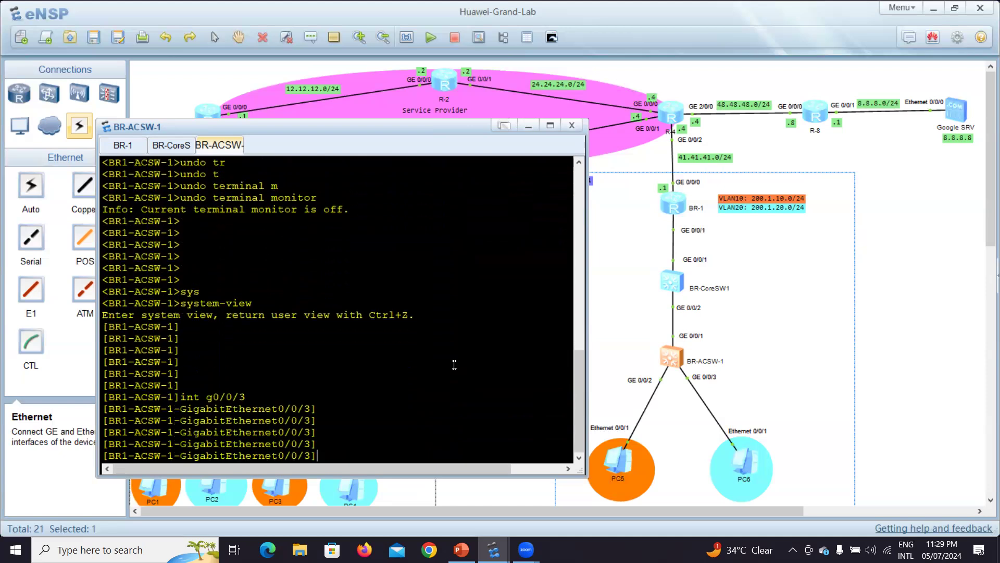
pyautogui.write('port li')
pyautogui.press('Tab')
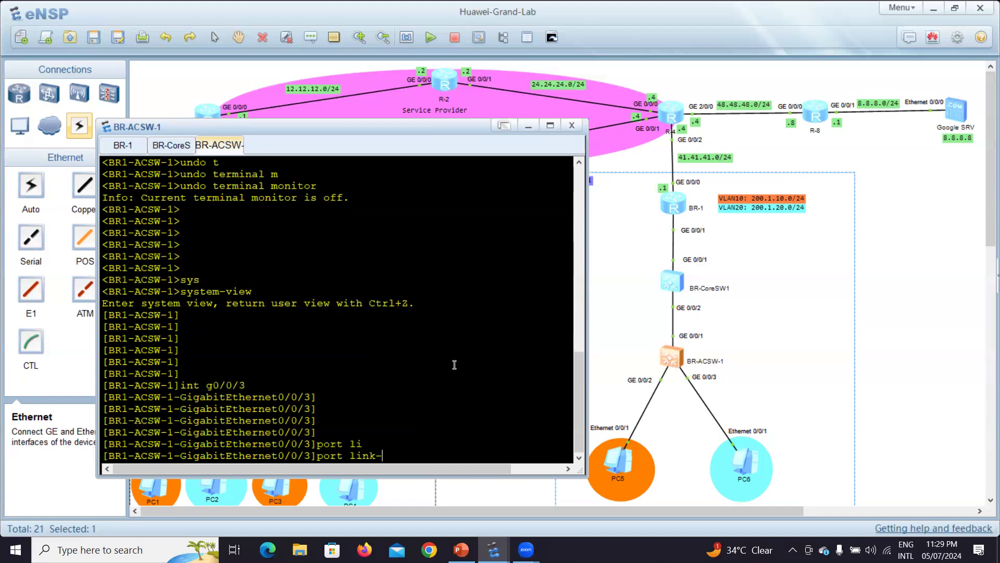
pyautogui.write('t')
pyautogui.press('Tab')
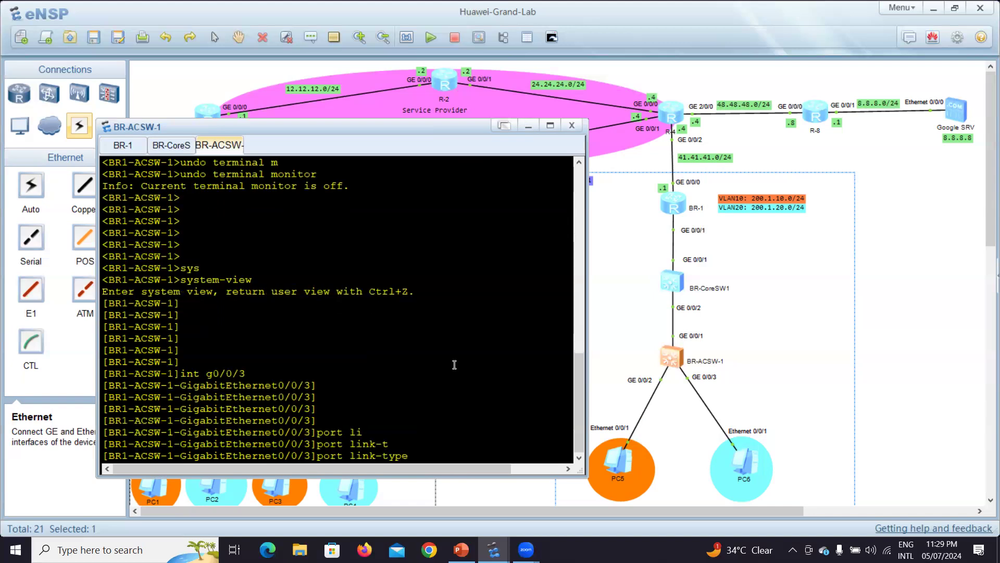
pyautogui.write('acc')
pyautogui.press('Tab')
pyautogui.press('Return')
# Step: Assign GigabitEthernet0/0/3 to default VLAN 20 and quit the interface
pyautogui.write('port ac')
pyautogui.press('Tab')
pyautogui.press('BackSpace')
pyautogui.press('BackSpace')
pyautogui.write('def')
pyautogui.press('Tab')
pyautogui.write('v')
pyautogui.press('Tab')
pyautogui.write('20')
pyautogui.press('Return')
pyautogui.press('Return')
pyautogui.press('Return')
pyautogui.press('Return')
pyautogui.press('Return')
pyautogui.write('qui')
pyautogui.press('Tab')
pyautogui.press('Return')
pyautogui.press('Return')
pyautogui.press('Return')
pyautogui.press('Return')
pyautogui.press('Return')
pyautogui.press('Return')
pyautogui.press('Return')
pyautogui.press('Return')
pyautogui.press('Return')
pyautogui.press('Return')
pyautogui.press('Return')
pyautogui.press('Return')
pyautogui.press('Return')
pyautogui.press('Return')
pyautogui.press('Return')
pyautogui.press('Return')
pyautogui.press('Return')
pyautogui.press('Return')
pyautogui.press('Return')
pyautogui.press('Return')
pyautogui.press('Return')
pyautogui.press('Return')
pyautogui.press('Return')
pyautogui.press('Return')
pyautogui.press('Return')
pyautogui.press('Return')
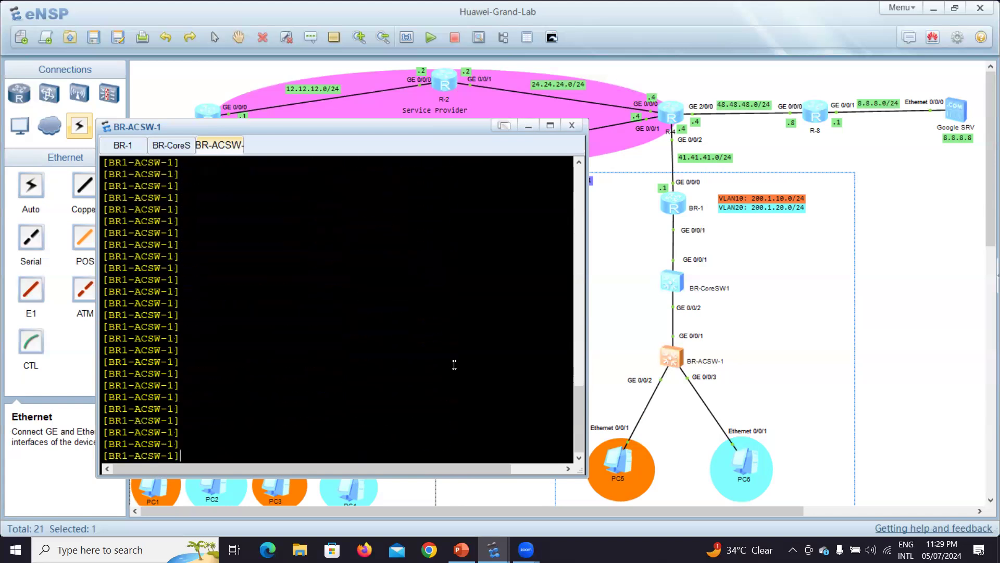
# Step: Open the PC5 and PC6 settings side by side to check their addressing
pyautogui.doubleClick(616, 458)
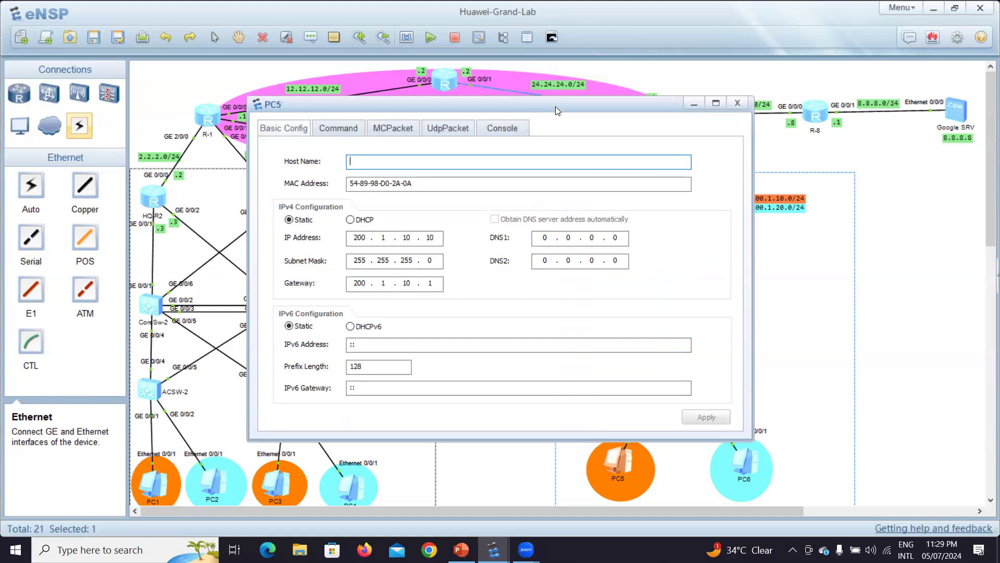
pyautogui.moveTo(549, 115); pyautogui.dragTo(401, 121)
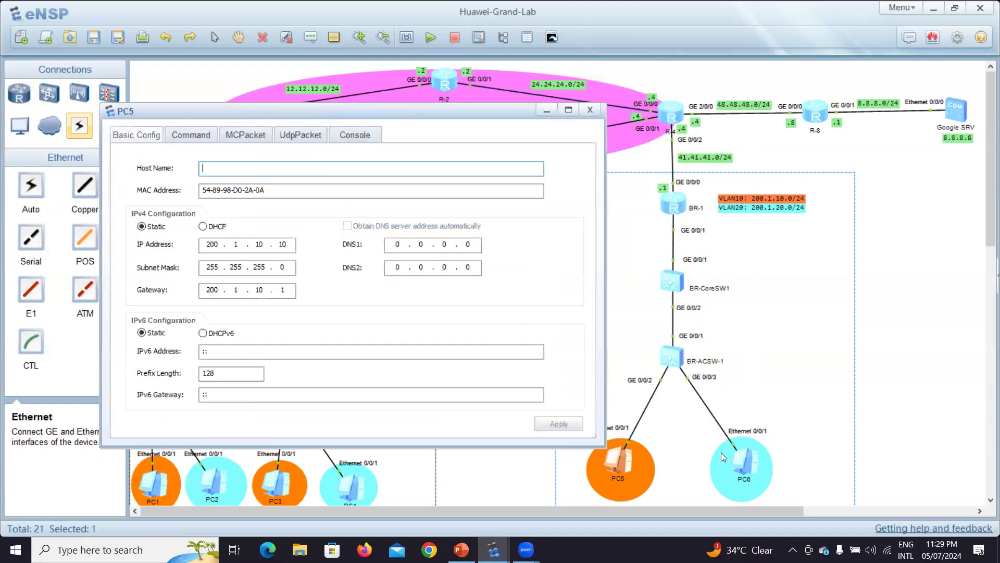
pyautogui.doubleClick(746, 457)
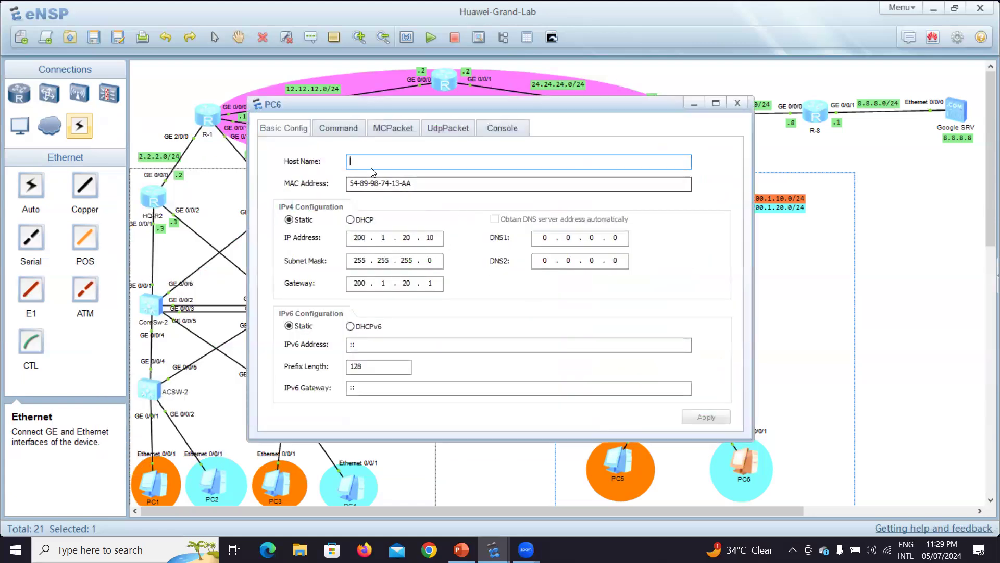
# Step: Ping gateway 200.1.20.1 from PC6's command console, then close its window
pyautogui.click(342, 129)
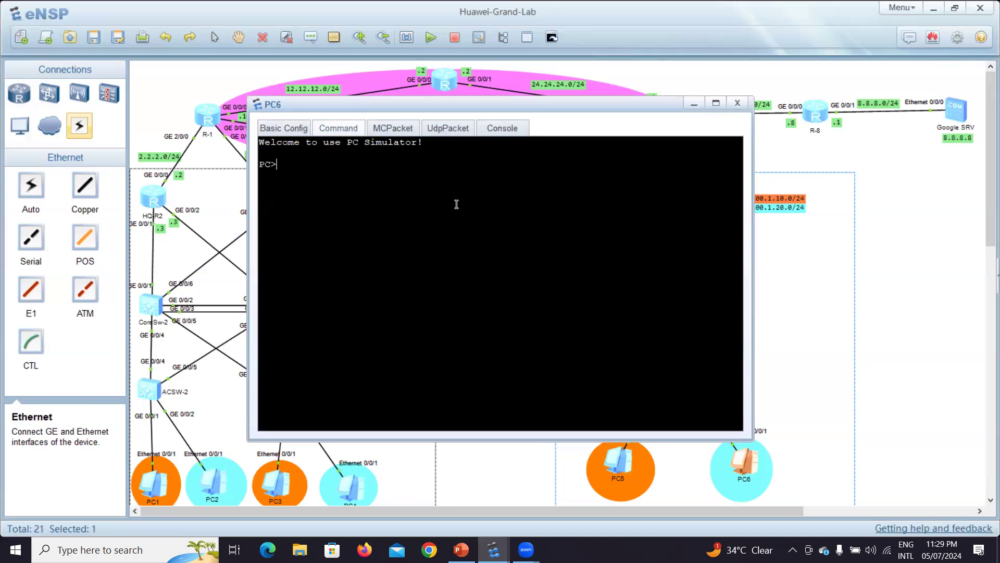
pyautogui.write('ping 192.16')
pyautogui.press('BackSpace')
pyautogui.press('BackSpace')
pyautogui.press('BackSpace')
pyautogui.press('BackSpace')
pyautogui.press('BackSpace')
pyautogui.write('200.1.20.1')
pyautogui.press('Return')
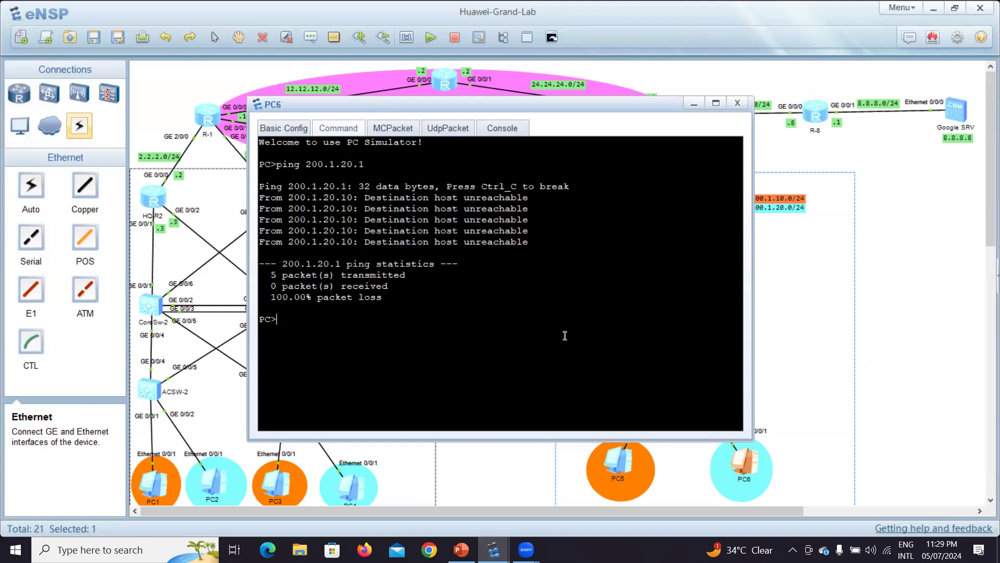
pyautogui.click(907, 259)
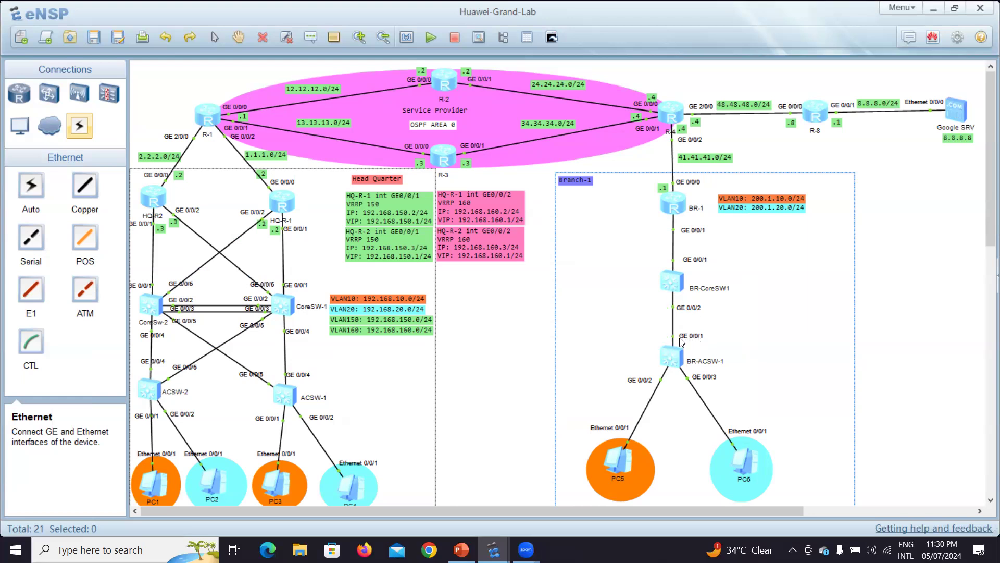
# Step: On BR-ACSW-1, review GigabitEthernet0/0/1's configuration and set its link type to trunk
pyautogui.doubleClick(677, 359)
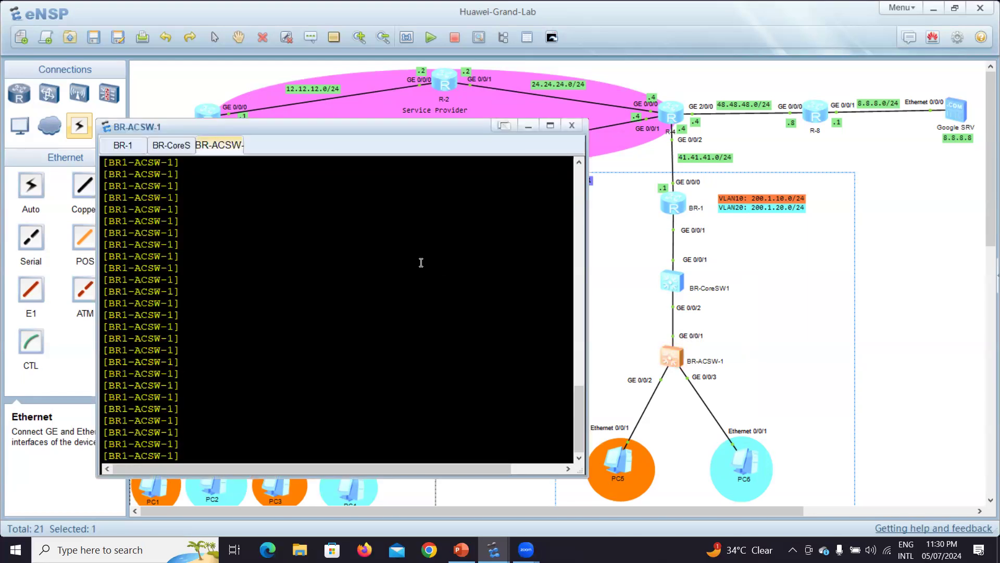
pyautogui.write('int g0/0/1')
pyautogui.press('Return')
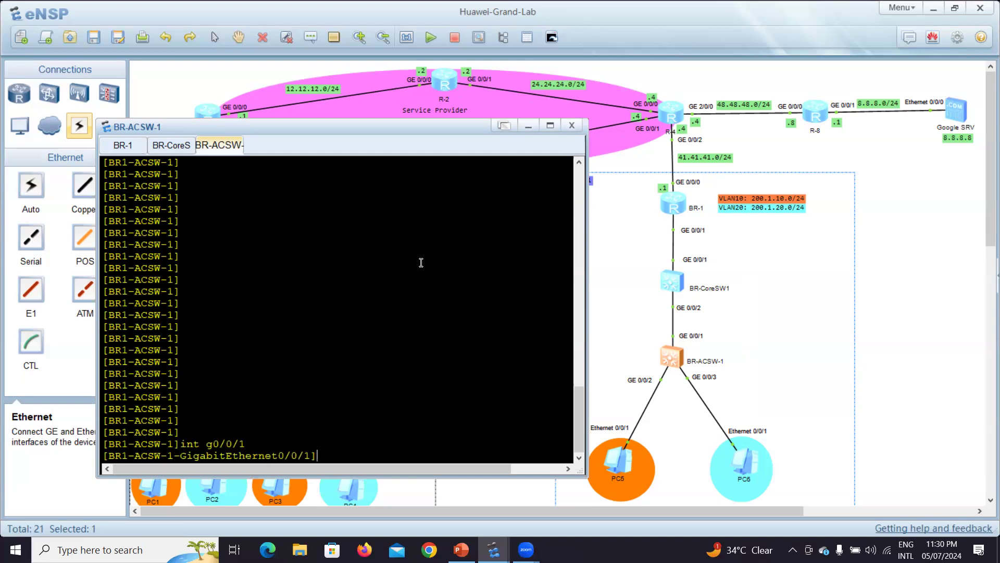
pyautogui.write('dis th')
pyautogui.press('Return')
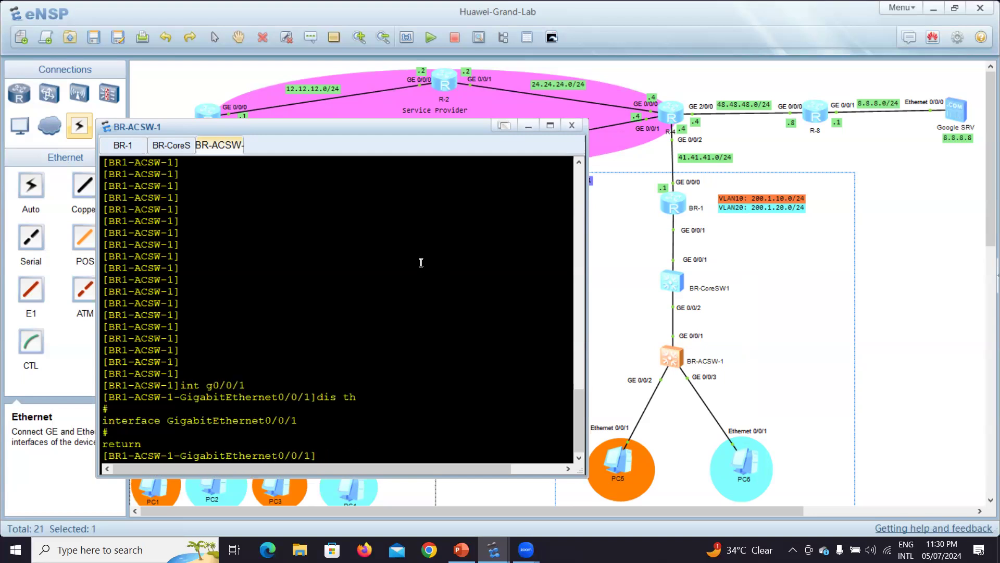
pyautogui.press('Return')
pyautogui.press('Return')
pyautogui.press('Return')
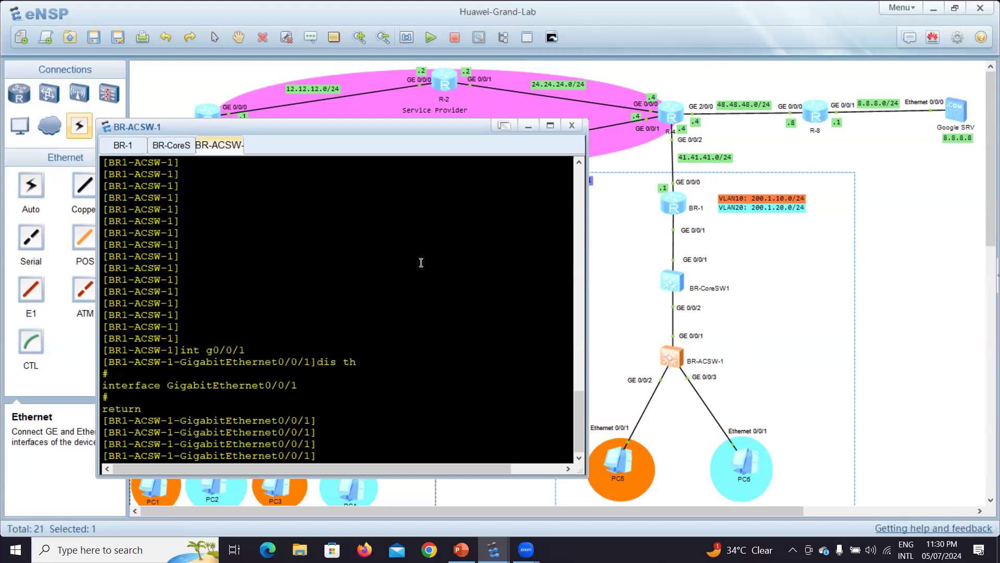
pyautogui.write('port li')
pyautogui.press('Tab')
pyautogui.write('t')
pyautogui.press('Tab')
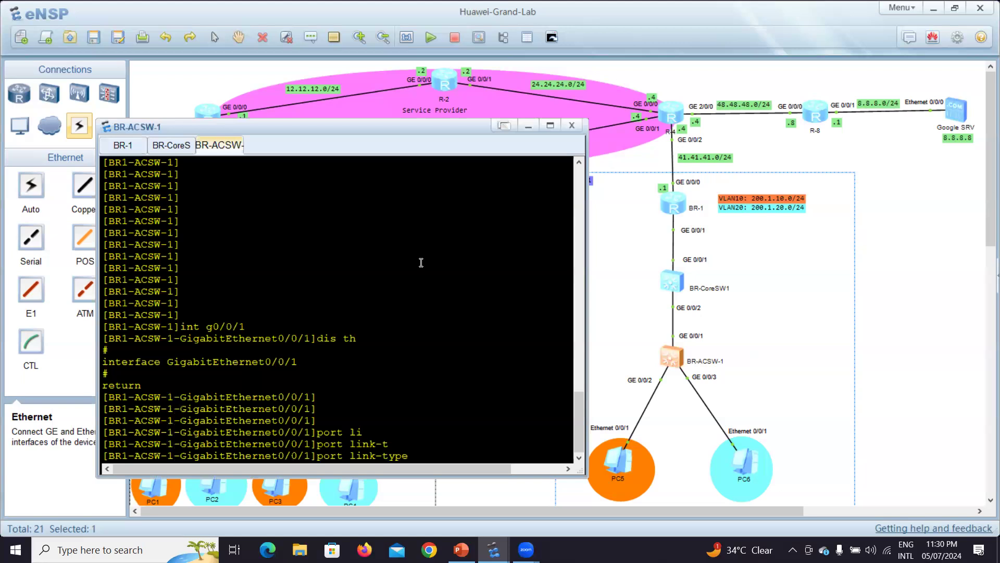
pyautogui.write('t')
pyautogui.press('Tab')
pyautogui.press('Return')
# Step: Allow VLANs 10 and 20 to pass on the GE0/0/1 trunk
pyautogui.write('port')
pyautogui.press('Tab')
pyautogui.press('BackSpace')
pyautogui.press('BackSpace')
pyautogui.press('BackSpace')
pyautogui.press('BackSpace')
pyautogui.press('BackSpace')
pyautogui.press('BackSpace')
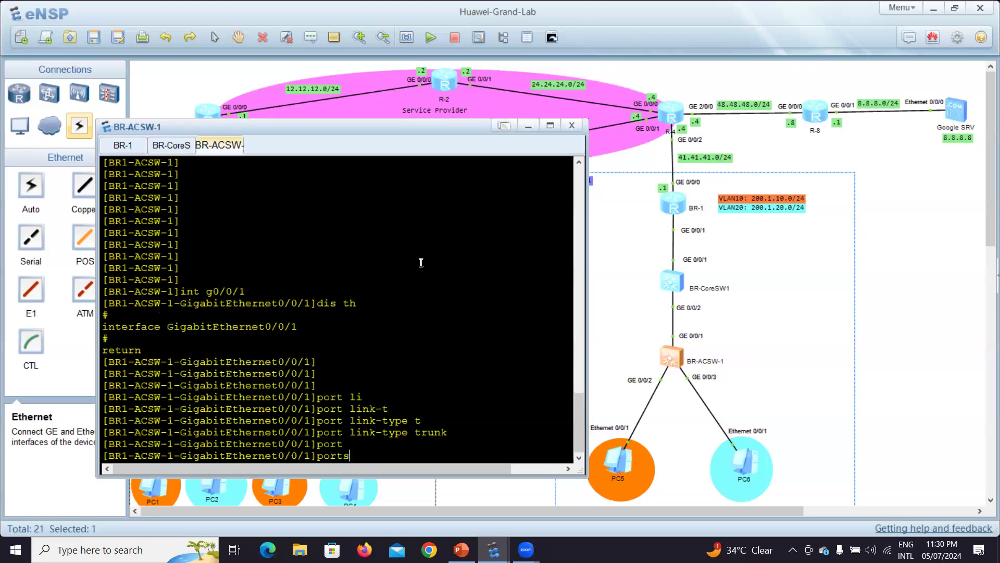
pyautogui.write('t')
pyautogui.press('BackSpace')
pyautogui.write('tr')
pyautogui.press('Tab')
pyautogui.write('all')
pyautogui.press('Tab')
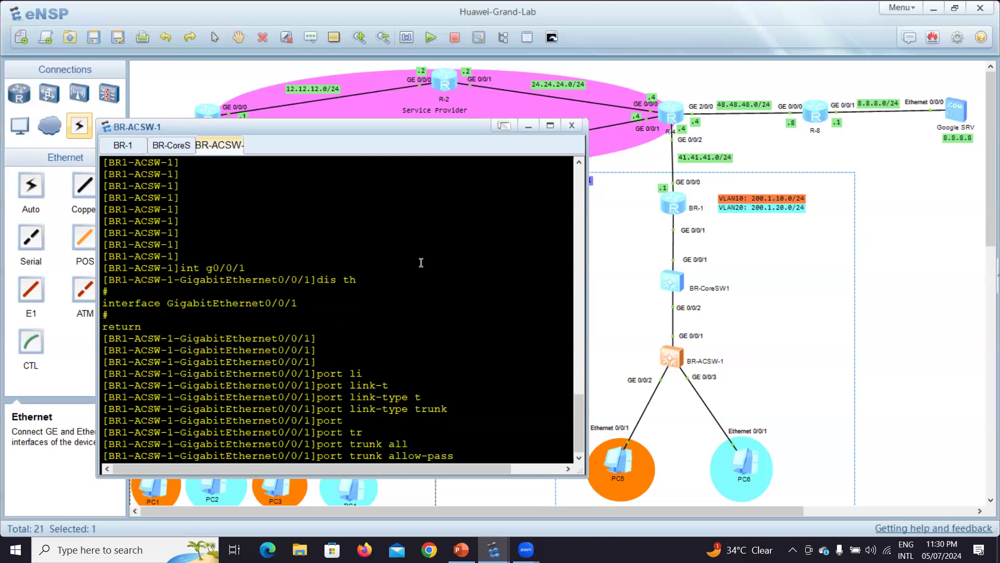
pyautogui.write('v 10 20')
pyautogui.press('Return')
pyautogui.press('Return')
pyautogui.press('Return')
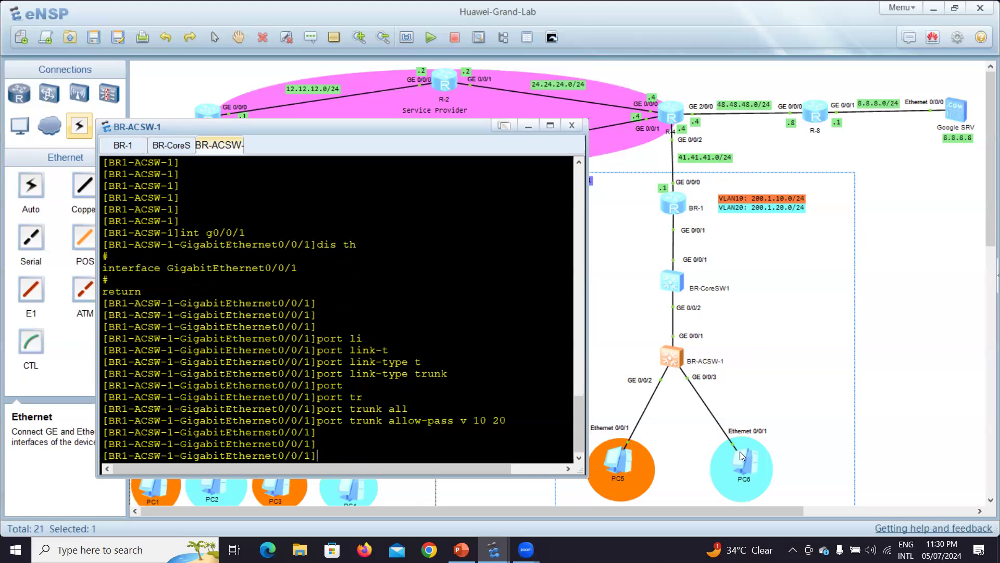
# Step: Close the BR-ACSW-1 console and recall PC6's ping to 200.1.20.1
pyautogui.click(603, 312)
pyautogui.hotkey('alt', 'Tab')
pyautogui.press('Up')
# Step: From PC6, ping the gateway 200.1.20.1 again, then ping PC5 at 200.1.10.10
pyautogui.press('Return')
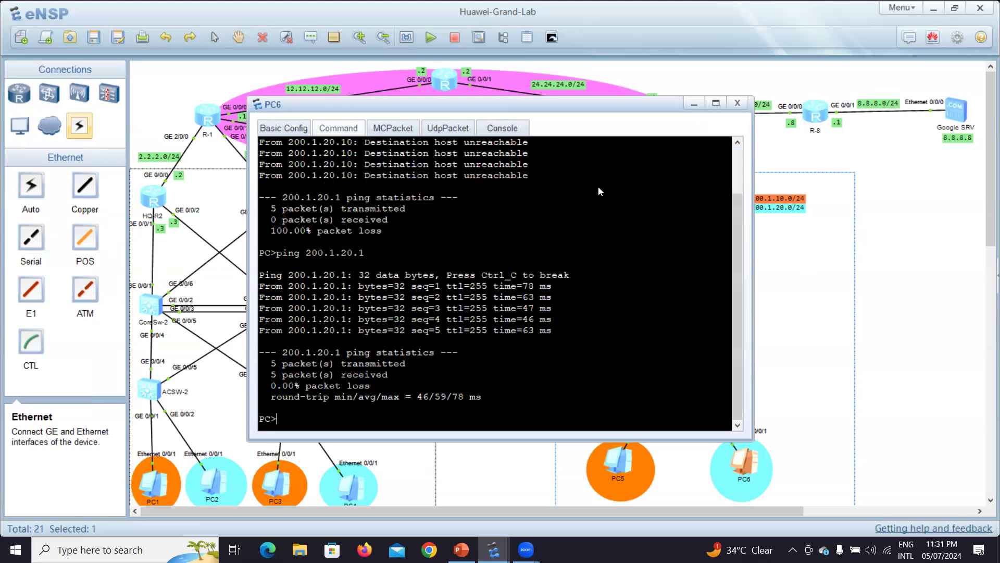
pyautogui.moveTo(577, 113); pyautogui.dragTo(370, 104)
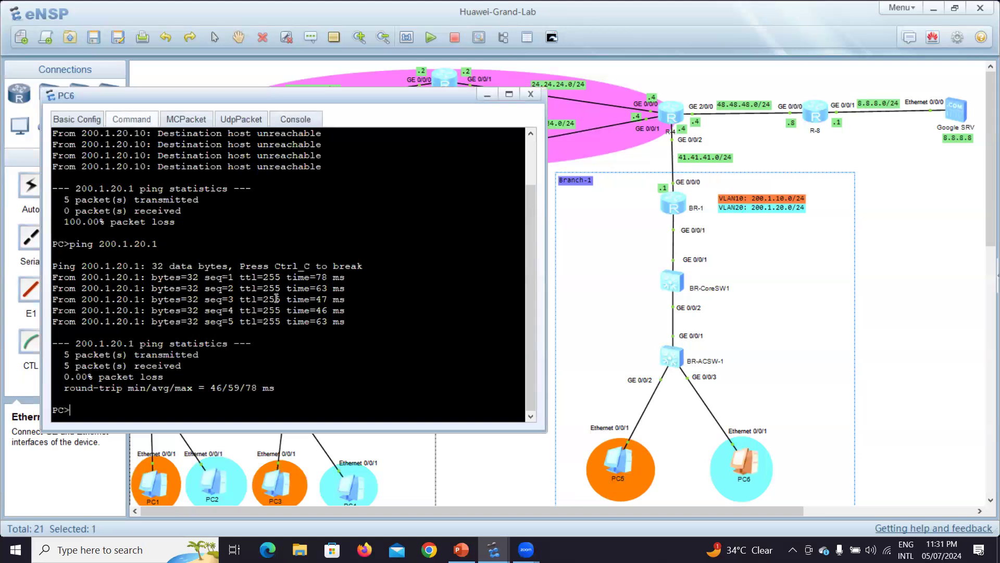
pyautogui.write('ping 200.1.10.10')
pyautogui.press('Return')
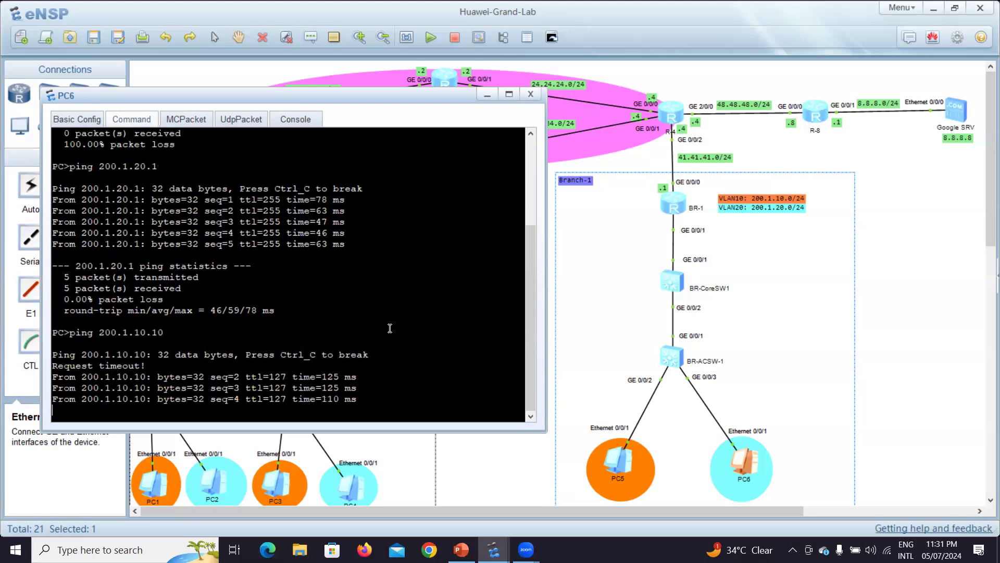
# Step: Open BR-1's console and run 'display ip routing-table'
pyautogui.doubleClick(678, 211)
pyautogui.press('Return')
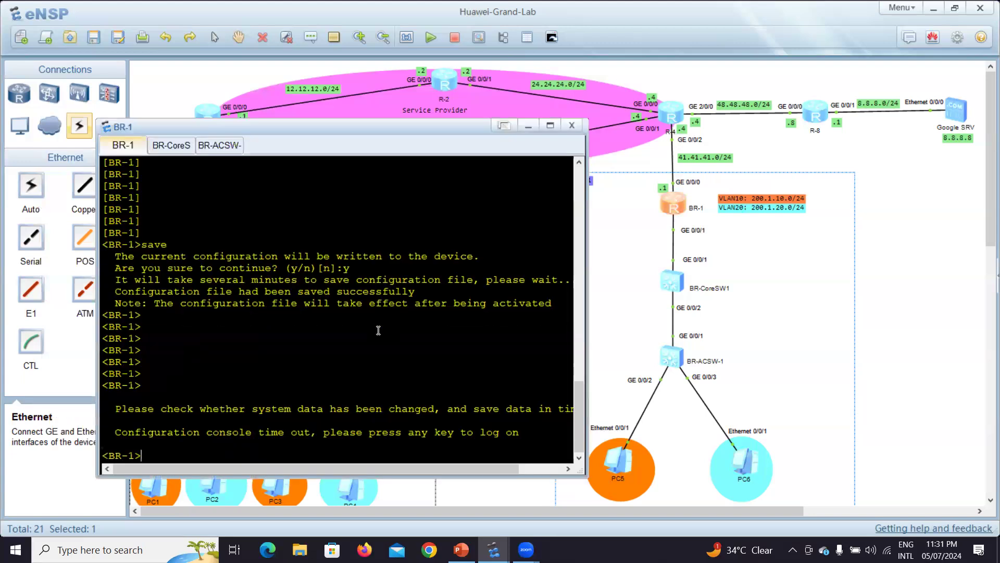
pyautogui.press('Return')
pyautogui.press('Return')
pyautogui.press('Return')
pyautogui.press('Return')
pyautogui.press('Return')
pyautogui.press('Return')
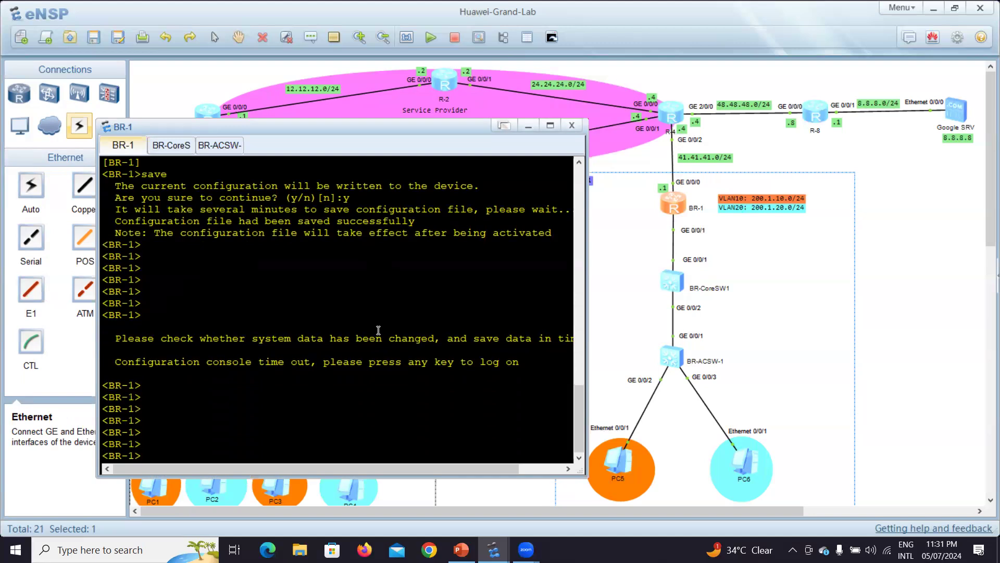
pyautogui.write('di ip rou')
pyautogui.press('Tab')
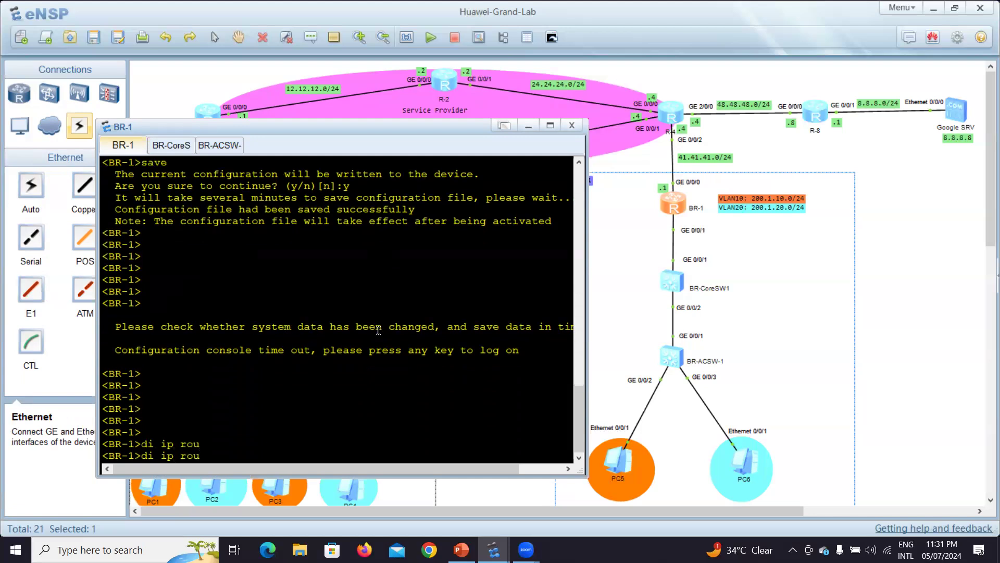
pyautogui.press('BackSpace')
pyautogui.press('BackSpace')
pyautogui.press('BackSpace')
pyautogui.press('BackSpace')
pyautogui.press('BackSpace')
pyautogui.press('BackSpace')
pyautogui.press('BackSpace')
pyautogui.write('s')
pyautogui.press('Tab')
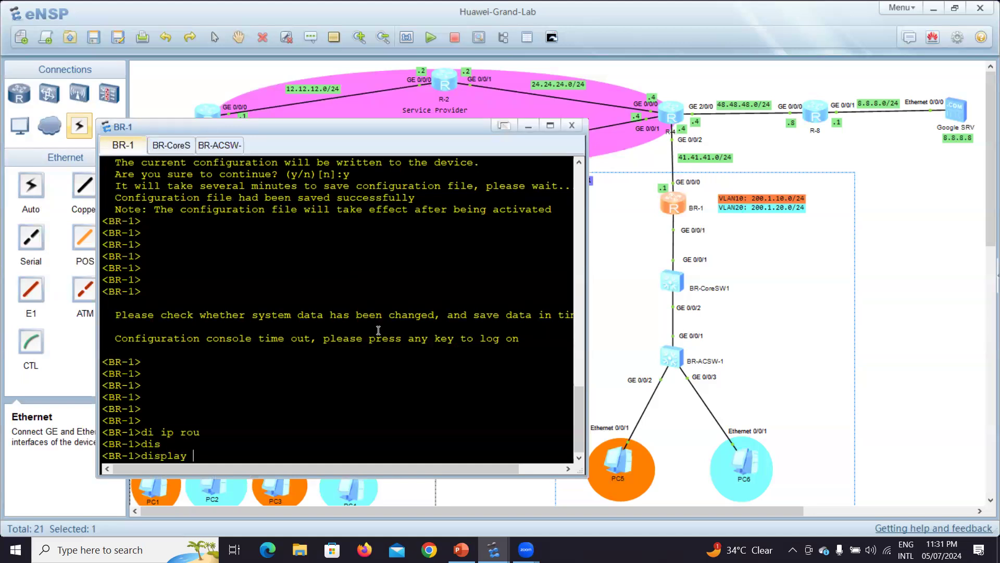
pyautogui.write('ip')
pyautogui.press('Tab')
pyautogui.press('BackSpace')
pyautogui.press('BackSpace')
pyautogui.write('rou')
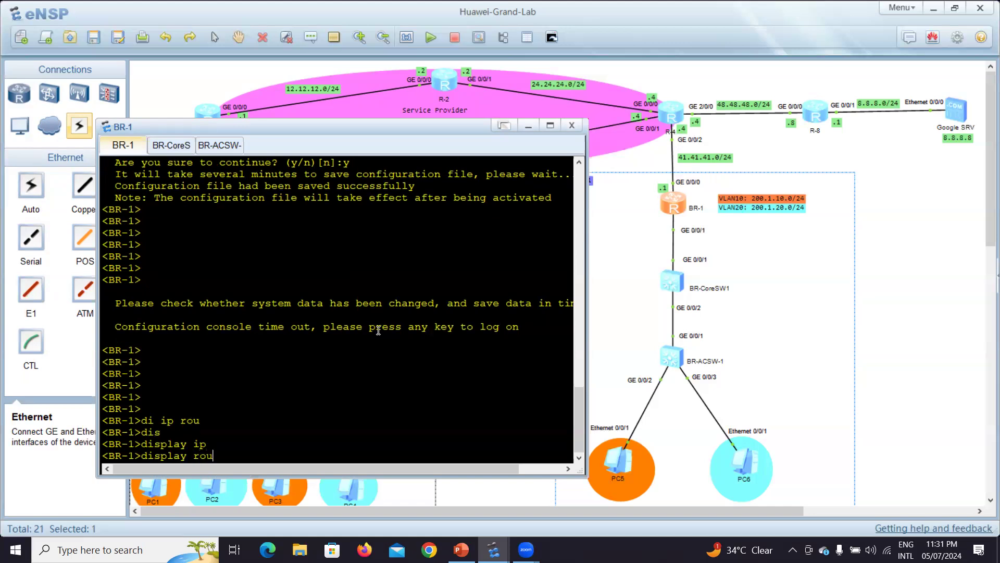
pyautogui.press('Tab')
pyautogui.press('Tab')
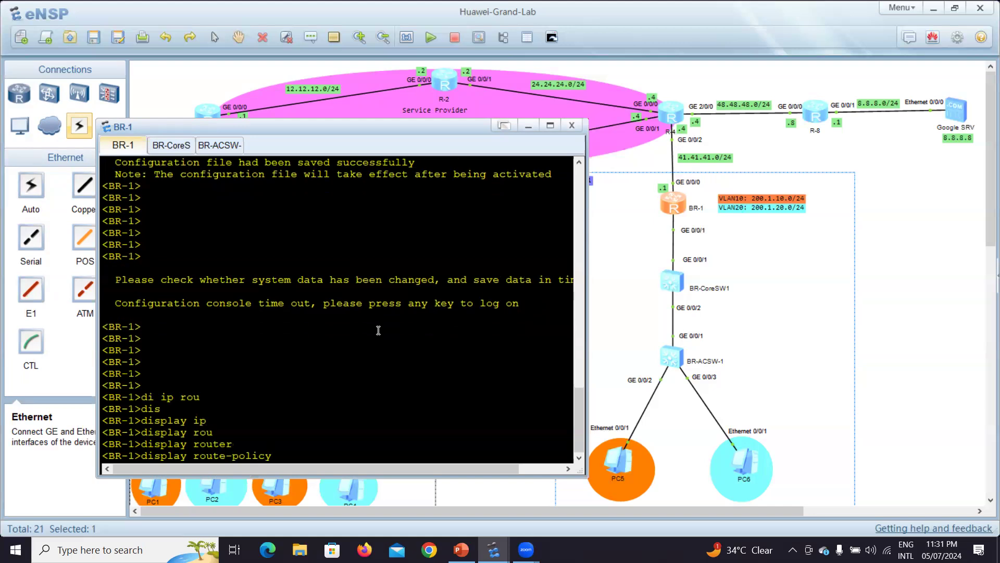
pyautogui.press('BackSpace')
pyautogui.press('BackSpace')
pyautogui.press('BackSpace')
pyautogui.press('BackSpace')
pyautogui.press('BackSpace')
pyautogui.press('BackSpace')
pyautogui.press('BackSpace')
pyautogui.press('BackSpace')
pyautogui.press('BackSpace')
pyautogui.press('BackSpace')
pyautogui.press('BackSpace')
pyautogui.press('BackSpace')
pyautogui.write('ip rou')
pyautogui.press('Tab')
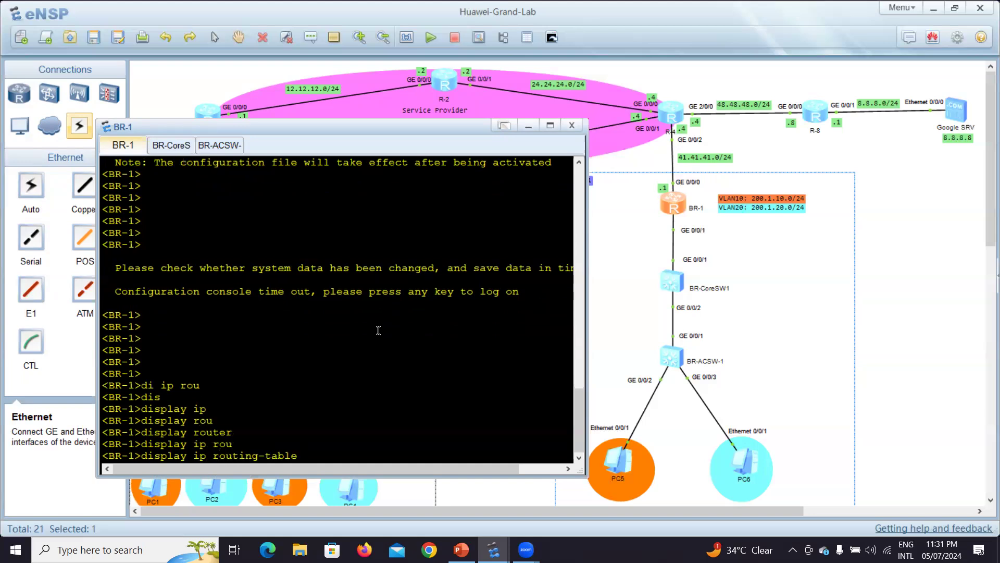
pyautogui.press('Return')
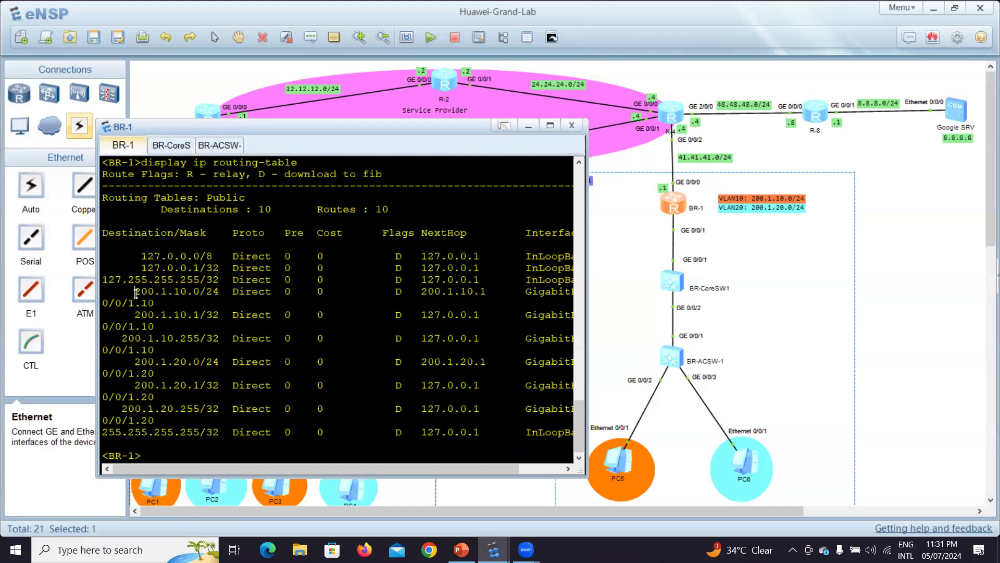
# Step: Highlight the direct 200.1.10.0/24 and 200.1.20.0/24 routes, then close the BR-1 console
pyautogui.moveTo(134, 291); pyautogui.dragTo(188, 292)
pyautogui.moveTo(129, 362); pyautogui.dragTo(200, 361)
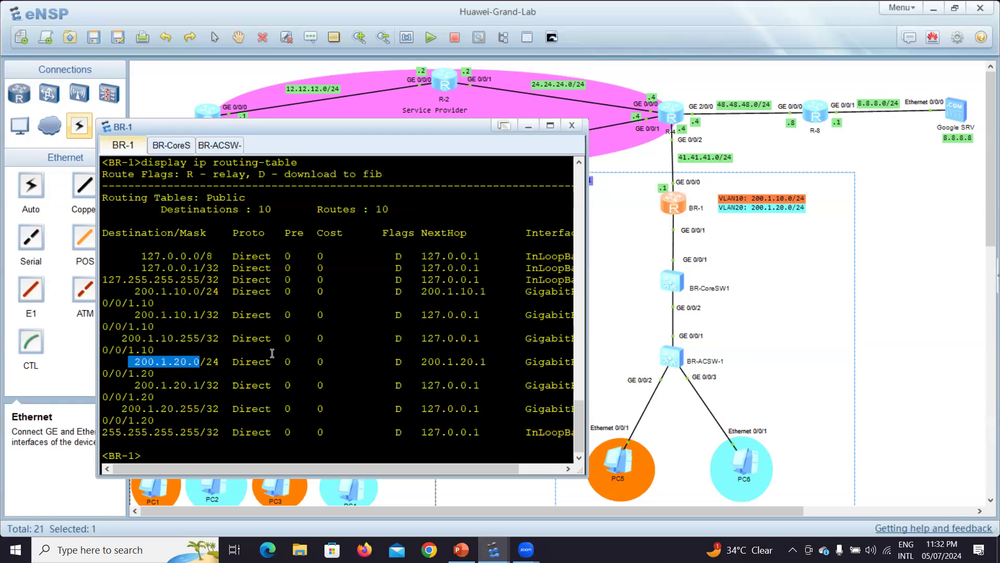
pyautogui.click(908, 248)
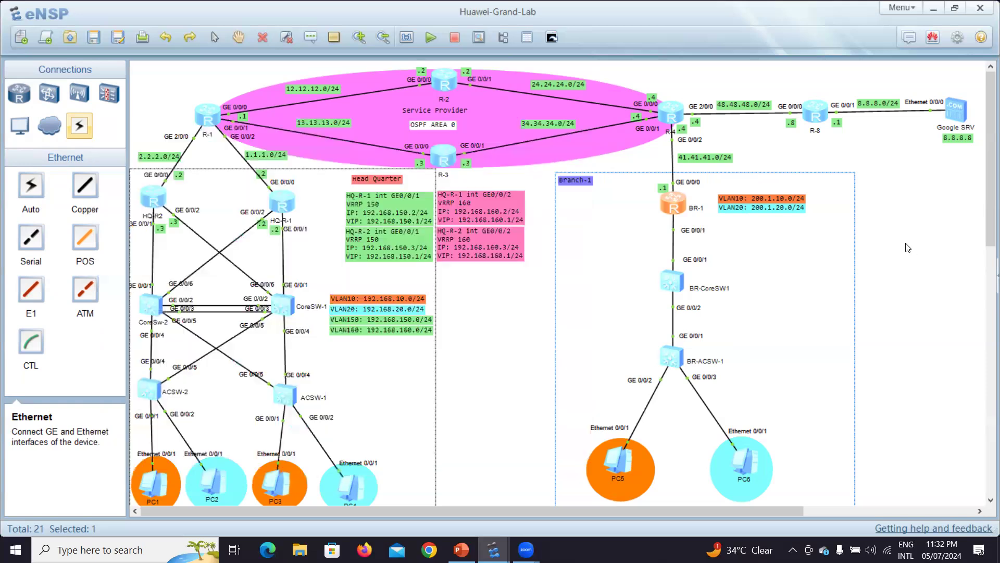
pyautogui.click(908, 248)
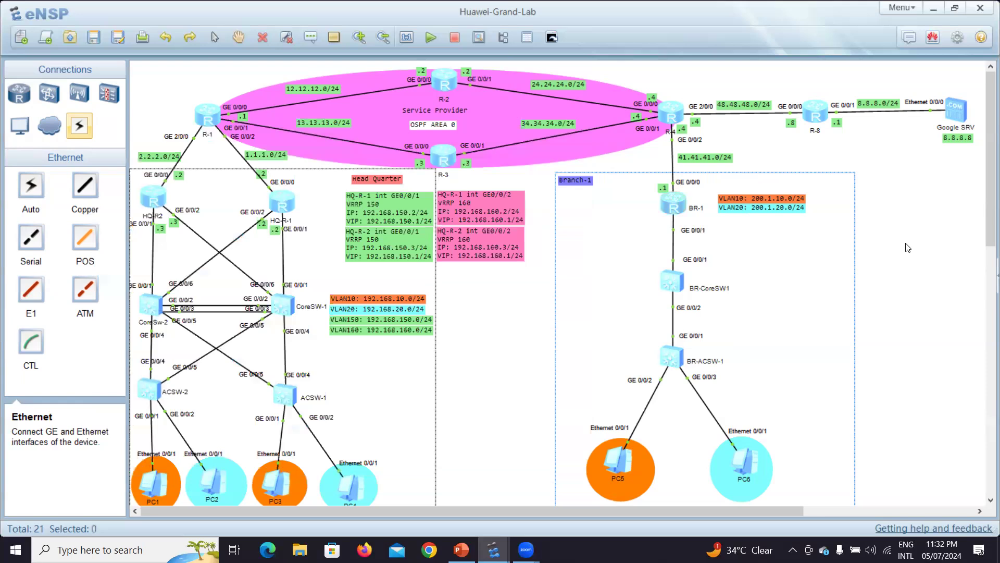
# Step: Enter BR-1's system view and list its interfaces with 'dis ip int br'
pyautogui.doubleClick(673, 205)
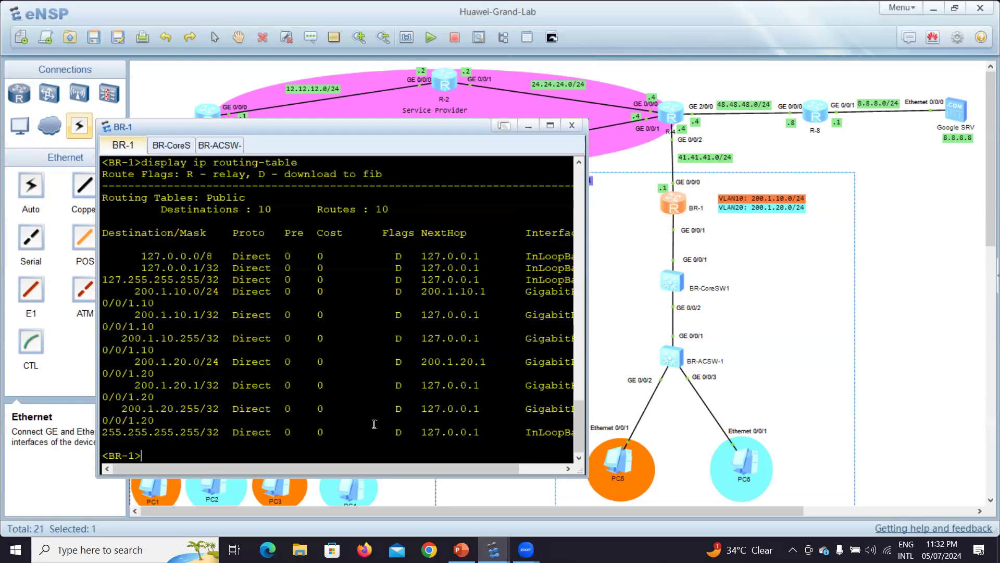
pyautogui.write('sys')
pyautogui.press('Tab')
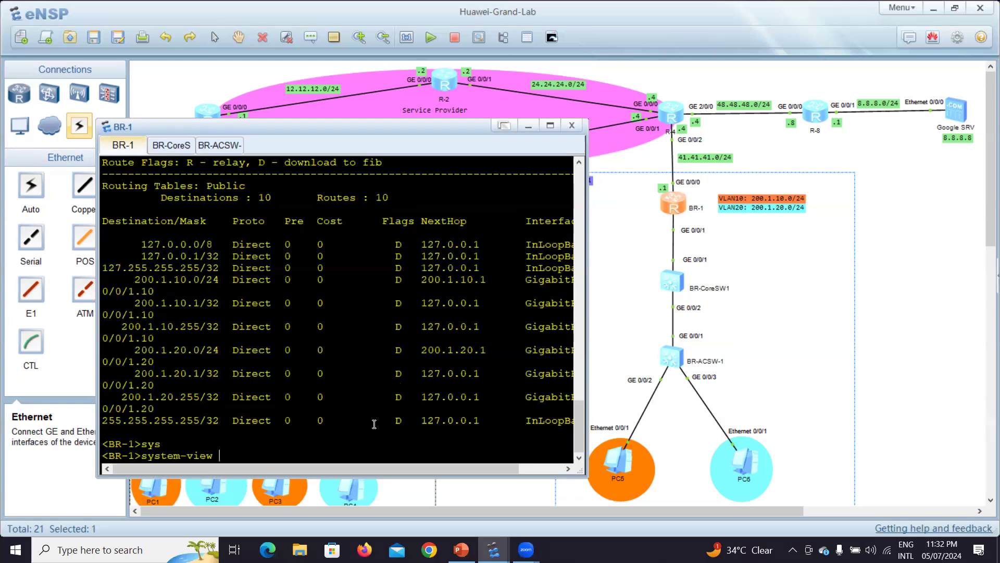
pyautogui.press('Return')
pyautogui.press('Return')
pyautogui.press('Return')
pyautogui.press('Return')
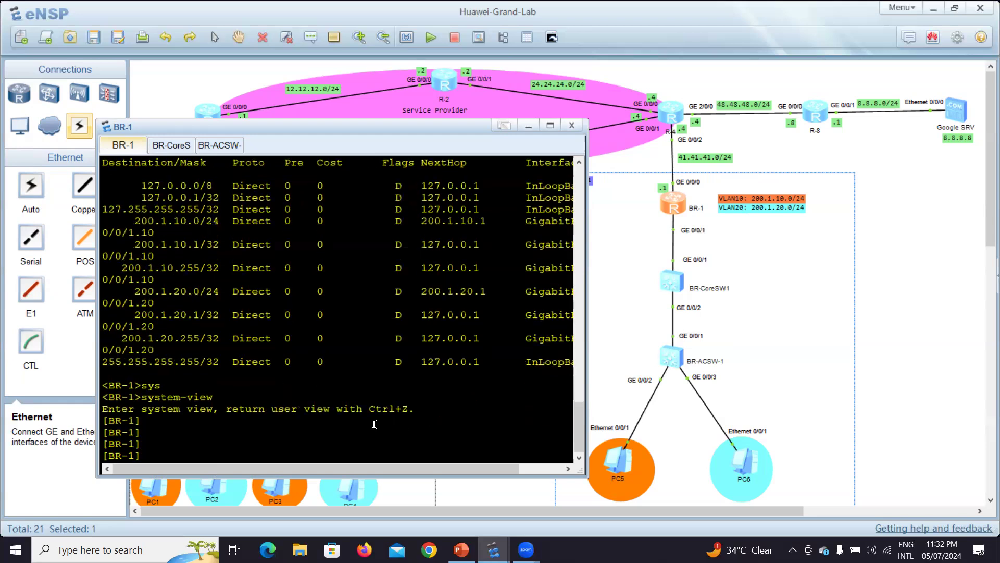
pyautogui.write('i')
pyautogui.press('BackSpace')
pyautogui.write('dis ip int br')
pyautogui.press('Return')
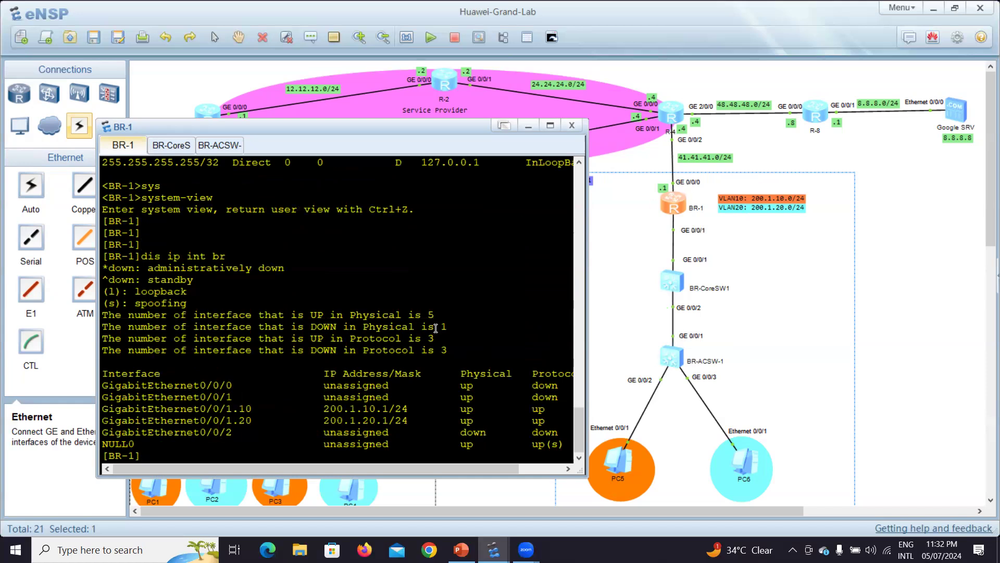
# Step: Assign 41.41.41.1/24 to BR-1's GigabitEthernet0/0/0
pyautogui.write('int g0/0/0')
pyautogui.press('Return')
pyautogui.write('ip ad')
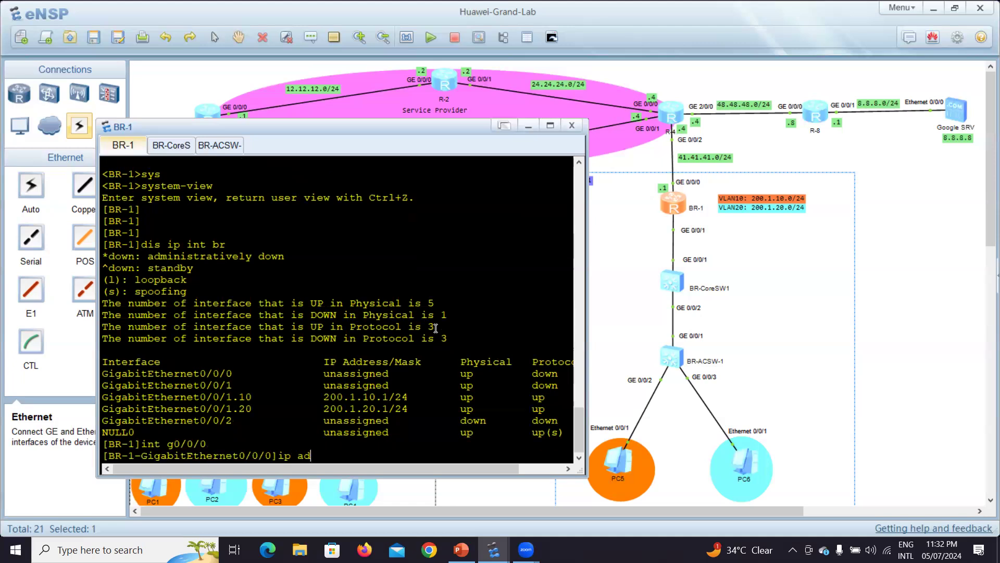
pyautogui.write('d 41.41.41.1 24')
pyautogui.press('Return')
pyautogui.press('Return')
pyautogui.press('Return')
pyautogui.press('Return')
pyautogui.press('Return')
pyautogui.press('Return')
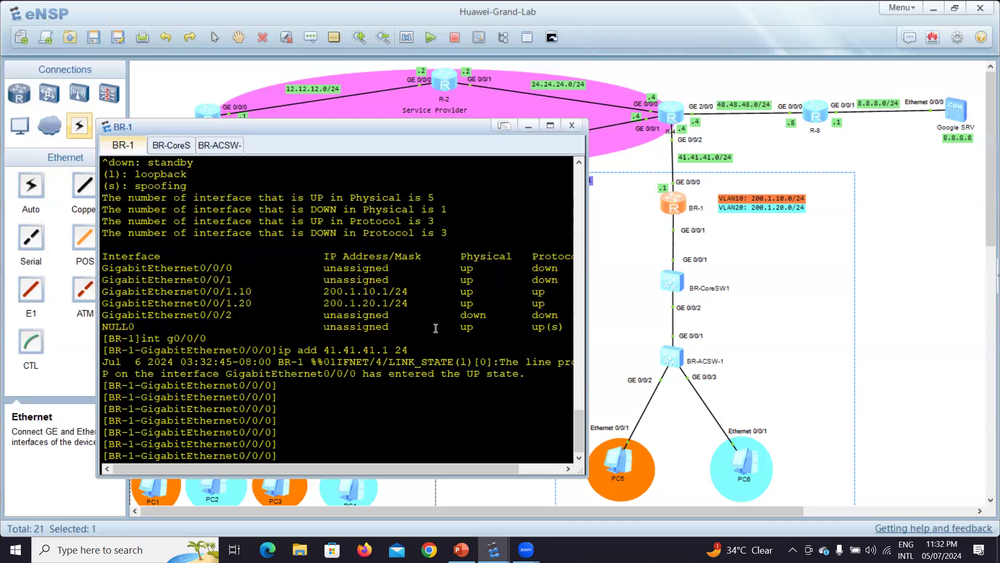
# Step: Turn off terminal monitor messages with 'u t m' and return to system view
pyautogui.hotkey('ctrl', 'z')
pyautogui.write('u ')
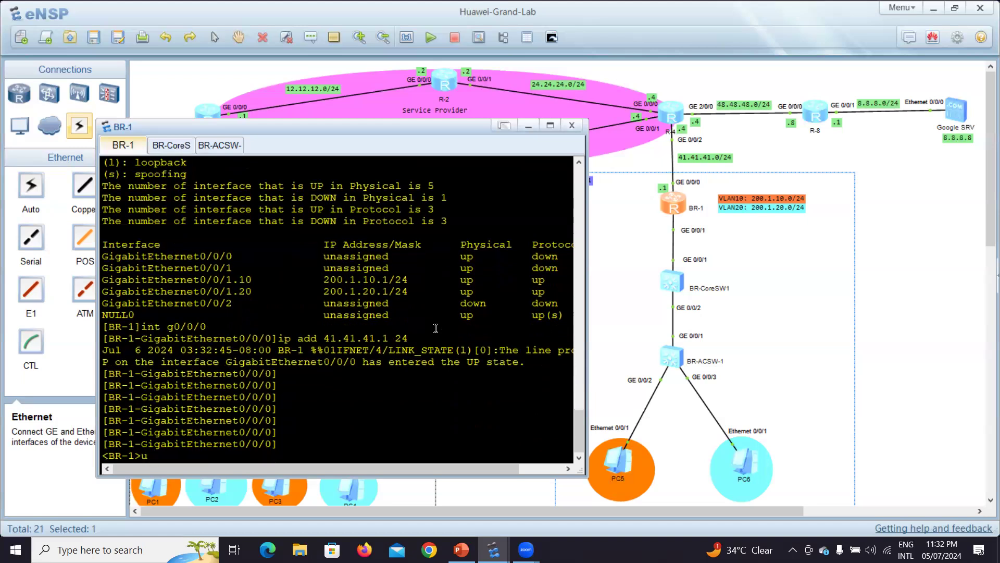
pyautogui.write('t m')
pyautogui.press('Return')
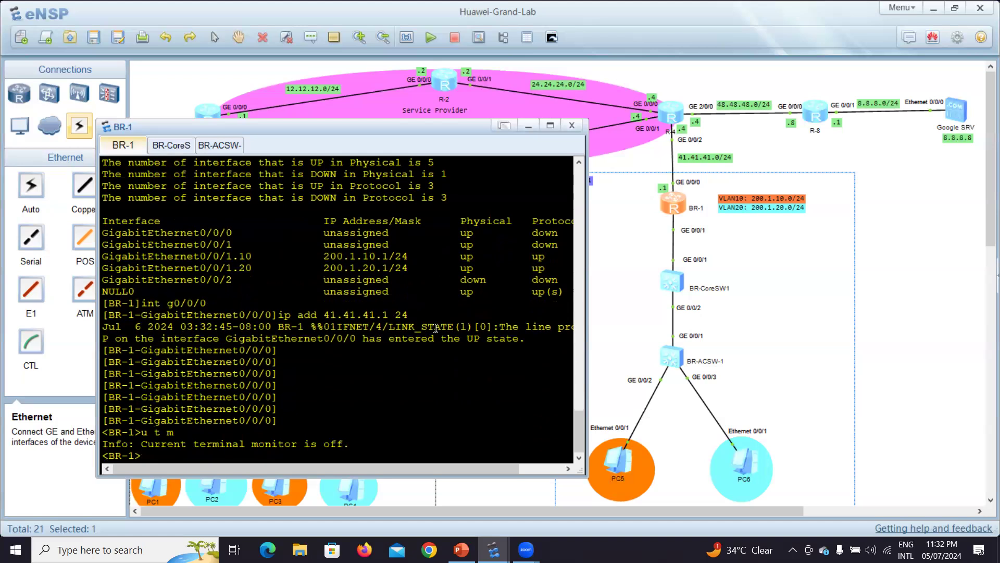
pyautogui.write('sys')
pyautogui.press('Tab')
pyautogui.press('Return')
pyautogui.press('Return')
pyautogui.press('Return')
pyautogui.press('Return')
pyautogui.press('Return')
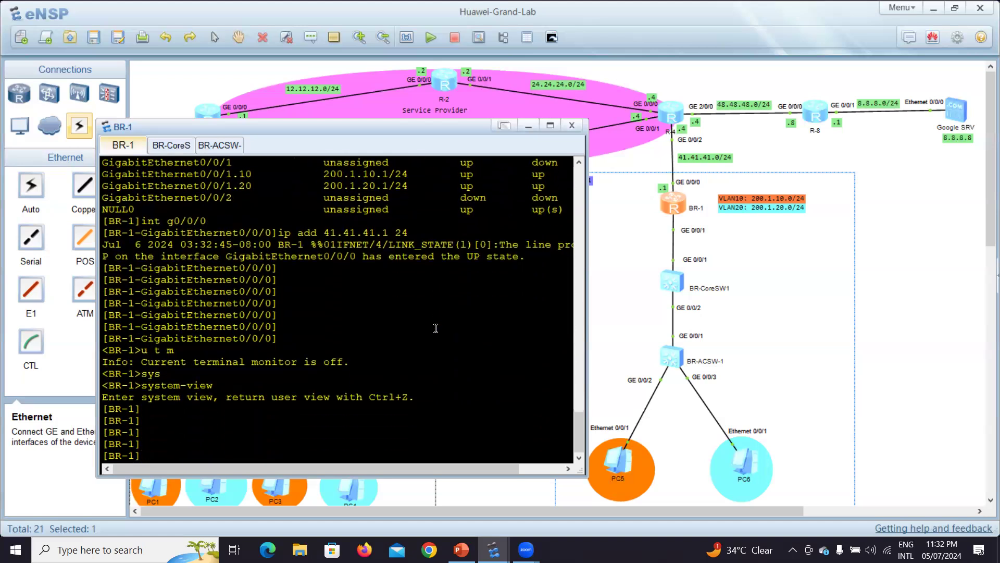
pyautogui.write('dis ip int br')
pyautogui.press('Return')
pyautogui.press('Return')
pyautogui.press('Return')
pyautogui.press('Return')
pyautogui.press('Return')
pyautogui.press('Return')
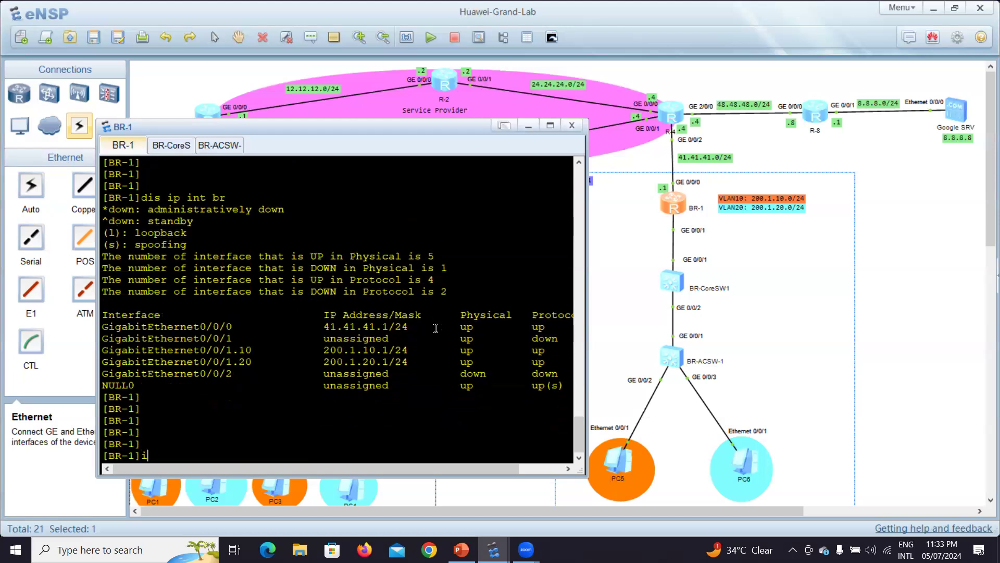
# Step: Enter 'ip route-static 0.0.0.0 0 41.41.41.4' in BR-1's system view
pyautogui.write('p rou')
pyautogui.press('Tab')
pyautogui.write('e-st')
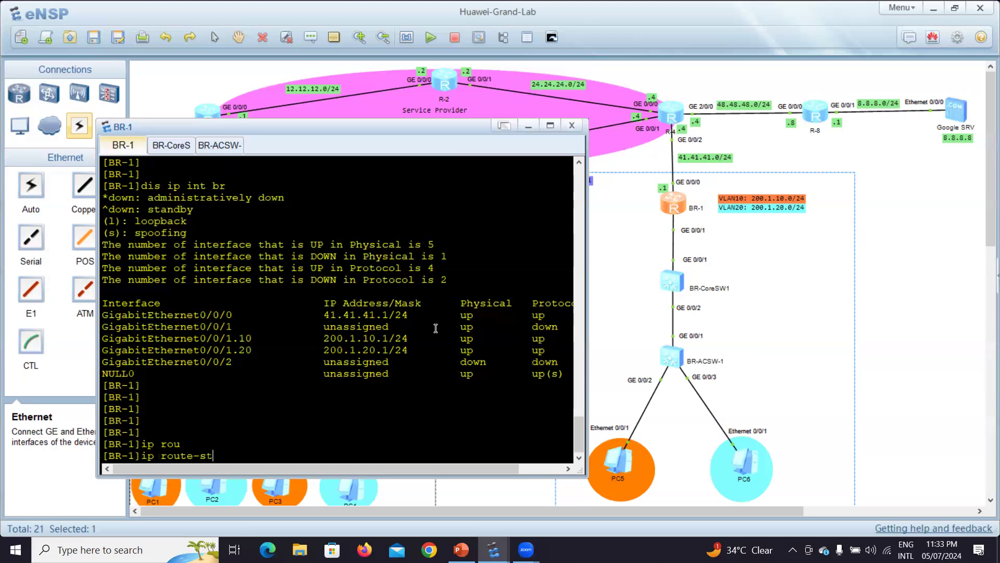
pyautogui.press('Tab')
pyautogui.write('0.0.0')
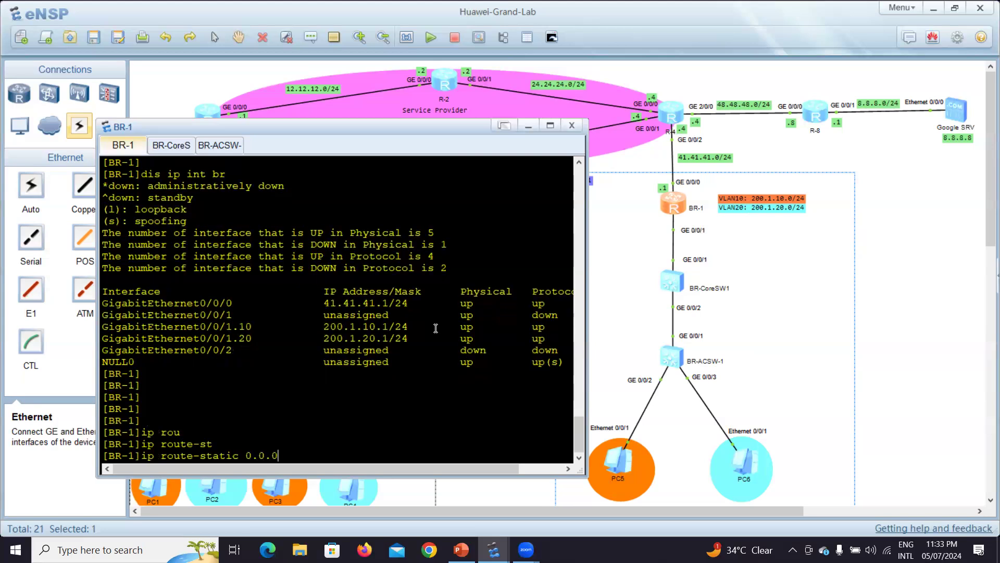
pyautogui.write('.0 0 41.41.41.4')
pyautogui.press('Return')
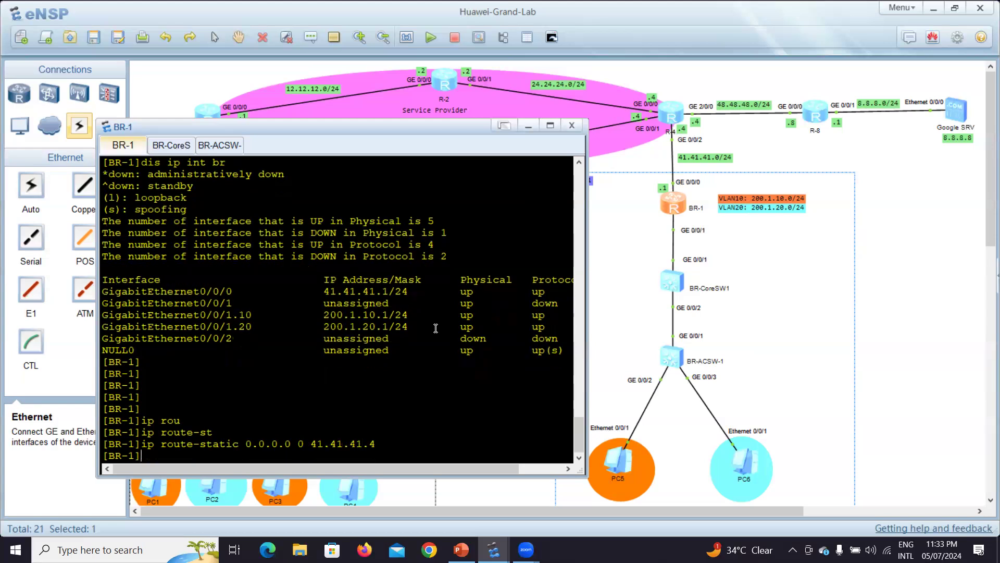